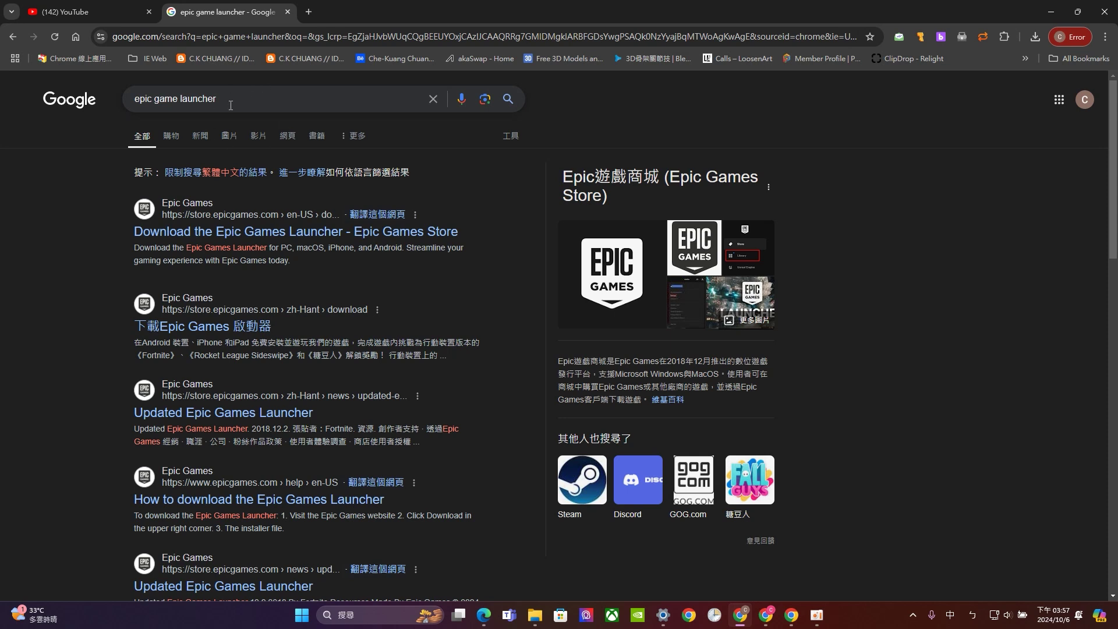
Download EpicInstaller-15.17.1.msi for Windows and confirm the 176 MB file finished downloading
{"action": "left_click", "coordinate": [314, 233]}
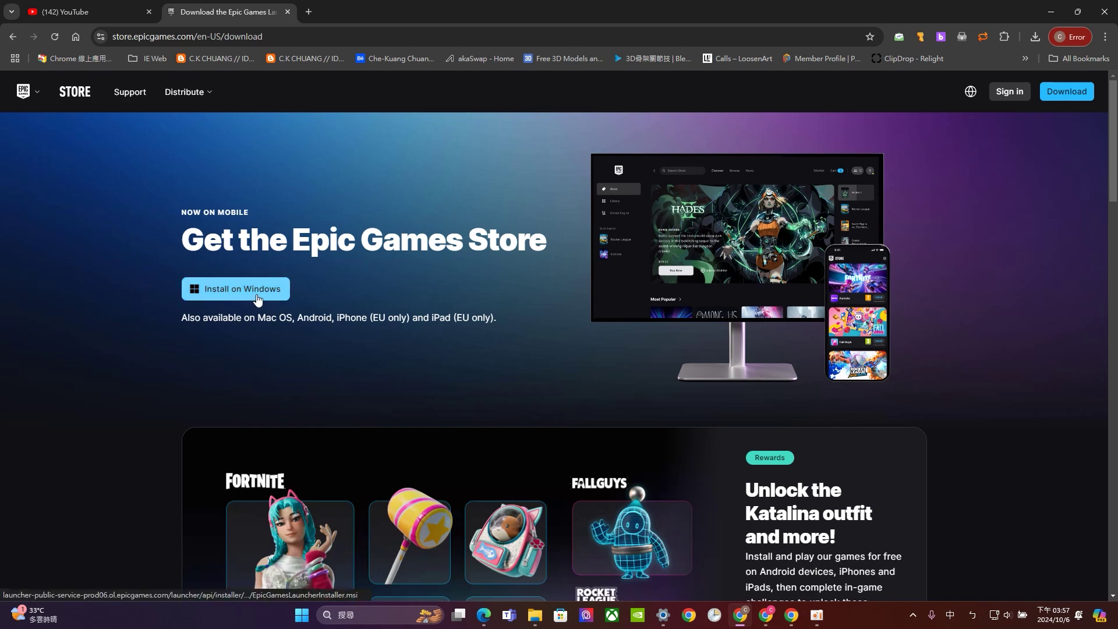
{"action": "scroll", "coordinate": [262, 288], "scroll_direction": "down", "scroll_amount": 5}
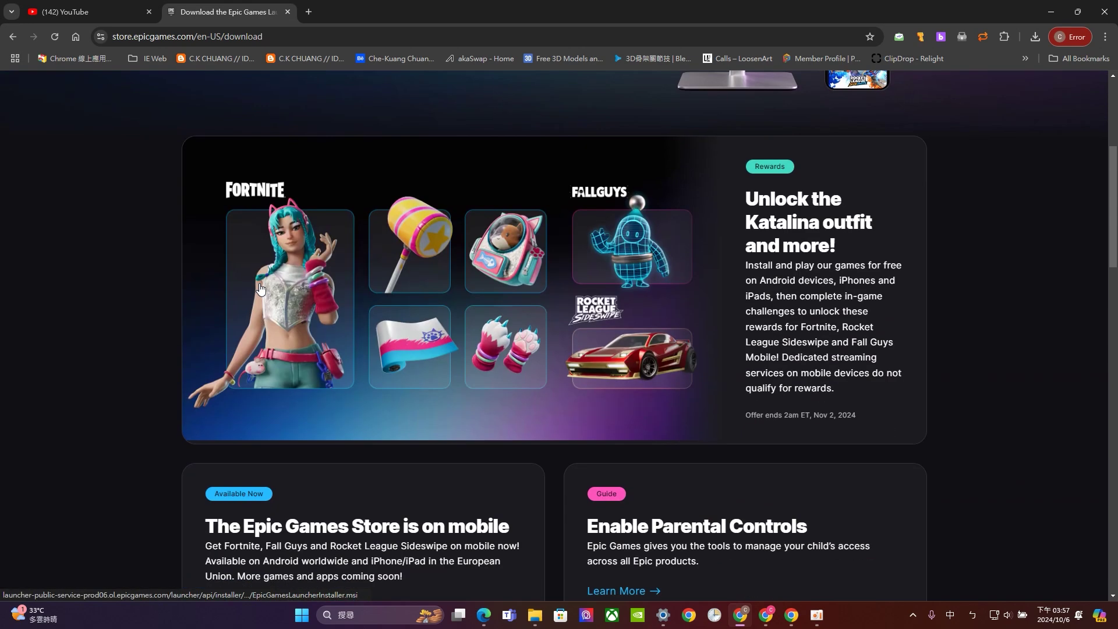
{"action": "scroll", "coordinate": [260, 283], "scroll_direction": "up", "scroll_amount": 4}
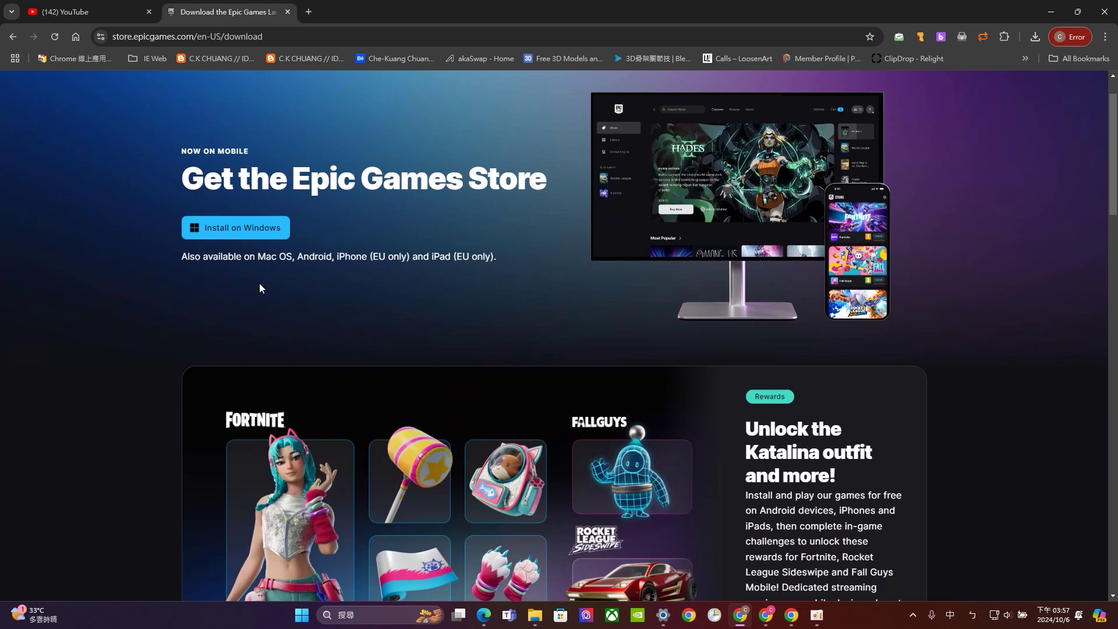
{"action": "left_click", "coordinate": [253, 232]}
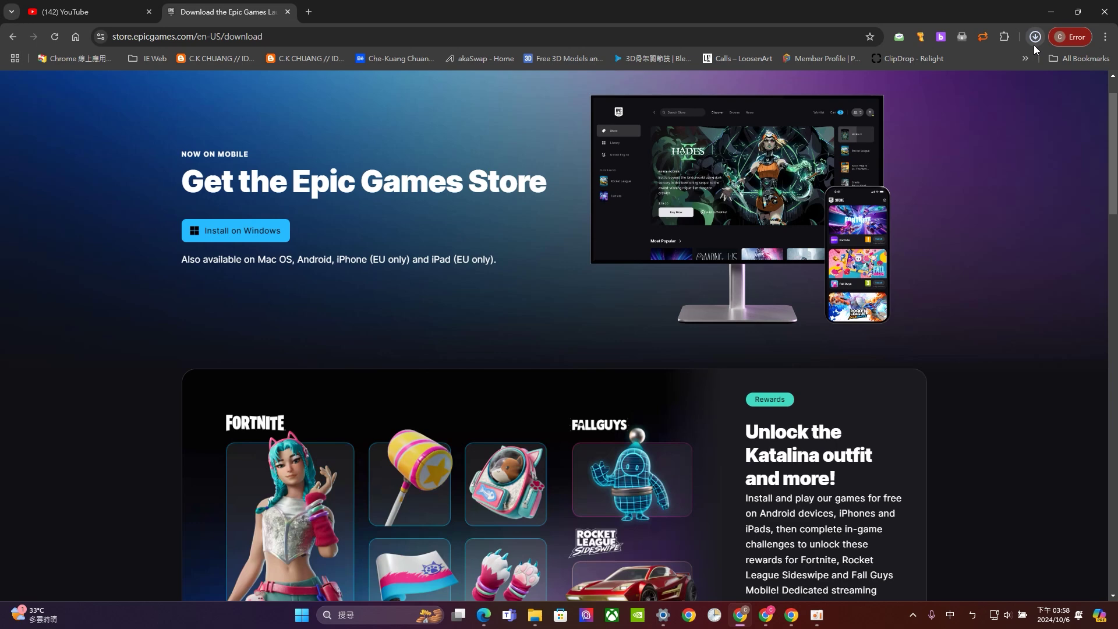
{"action": "left_click", "coordinate": [1034, 44]}
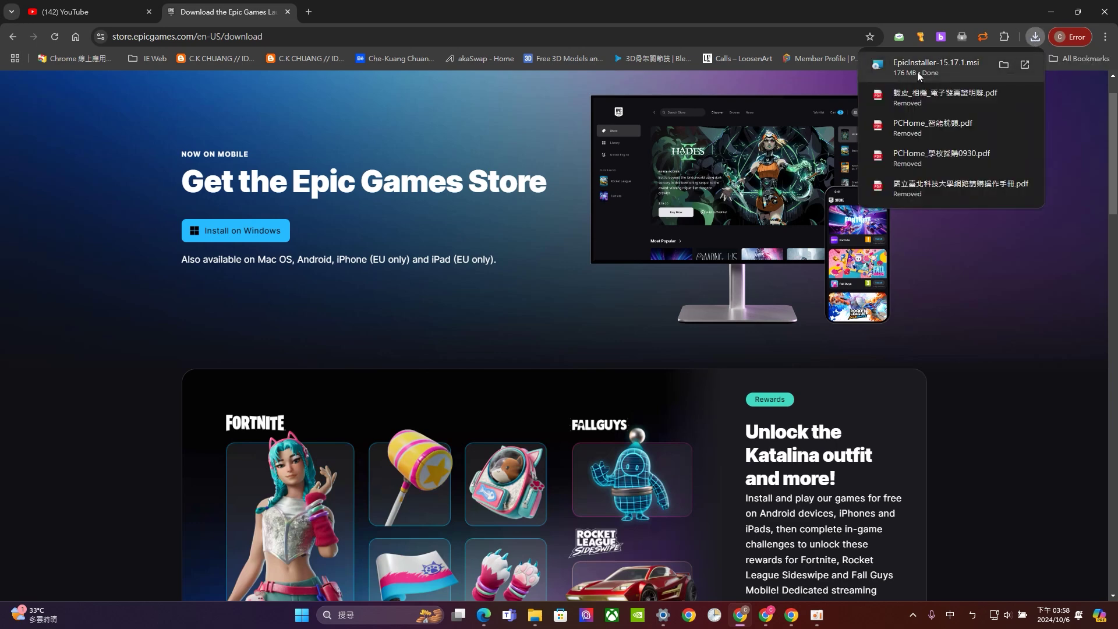
Run EpicInstaller-15.17.1 from the Downloads folder to start the launcher setup wizard
{"action": "left_click", "coordinate": [1004, 64]}
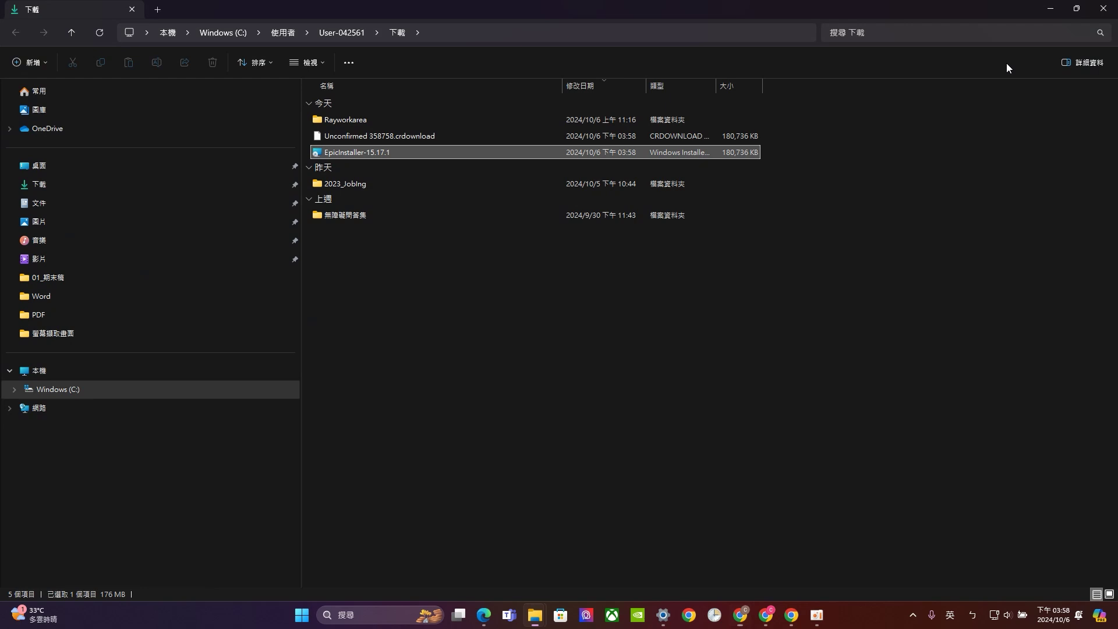
{"action": "double_click", "coordinate": [416, 152]}
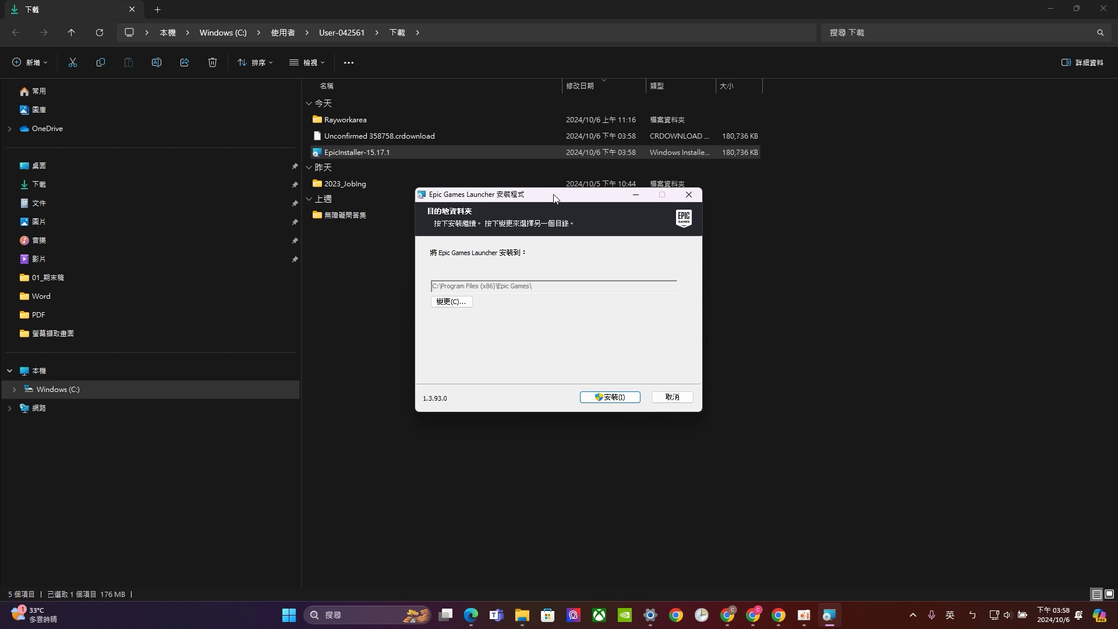
{"action": "left_click_drag", "start_coordinate": [544, 198], "coordinate": [523, 250]}
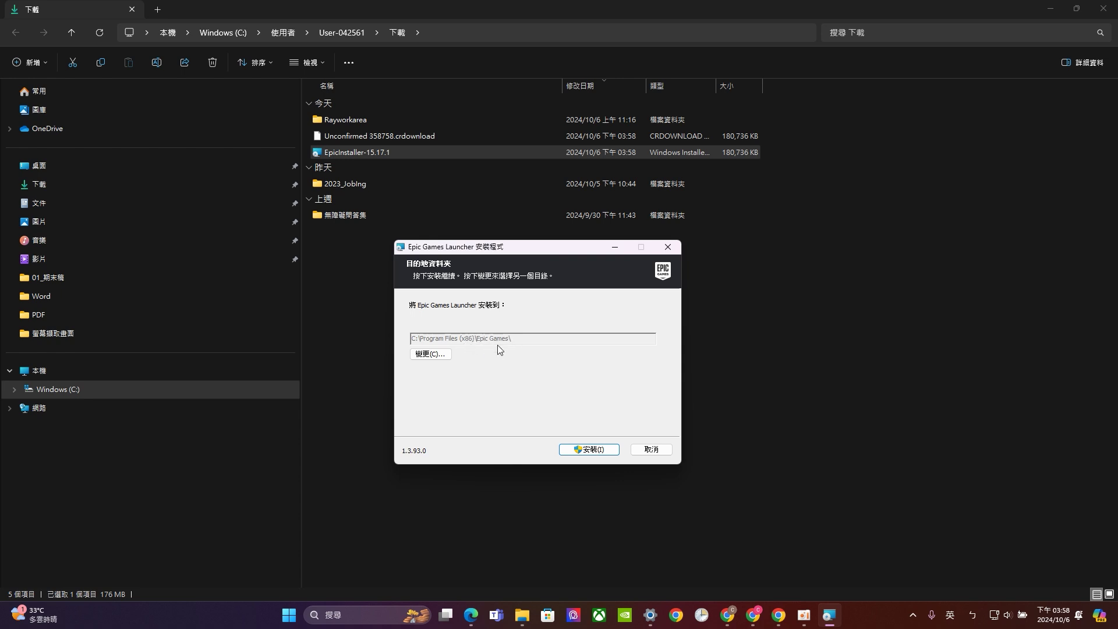
Install the Epic Games Launcher into C:\Program Files (x86)\Epic Games
{"action": "left_click", "coordinate": [598, 452]}
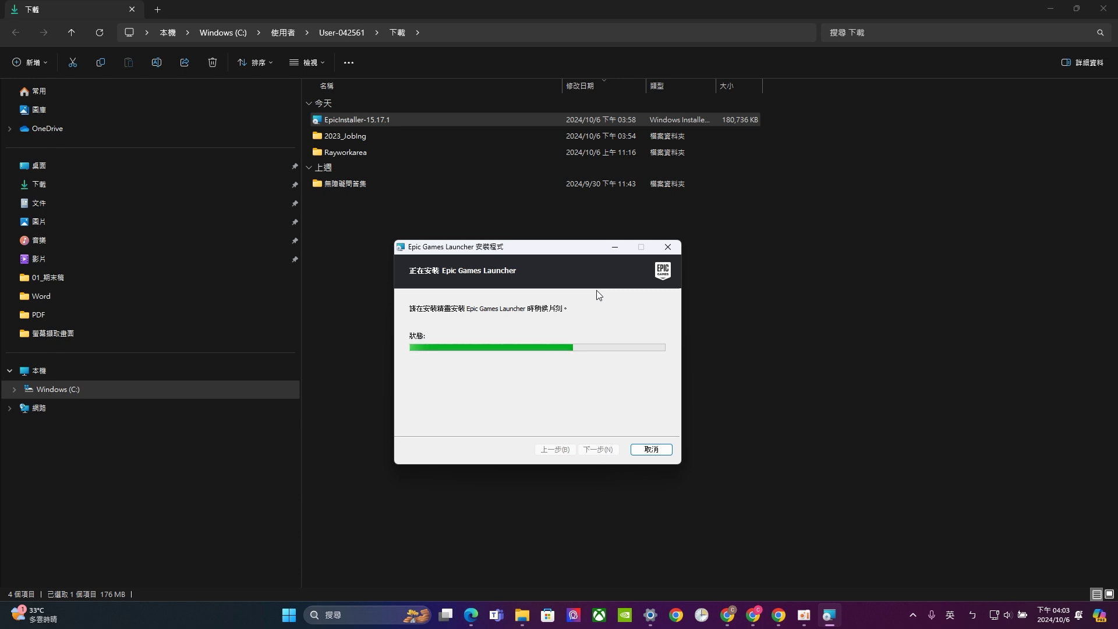
Finish setup and start the Epic Games Launcher from its desktop icon to complete the update
{"action": "left_click", "coordinate": [803, 615]}
{"action": "left_click", "coordinate": [883, 330]}
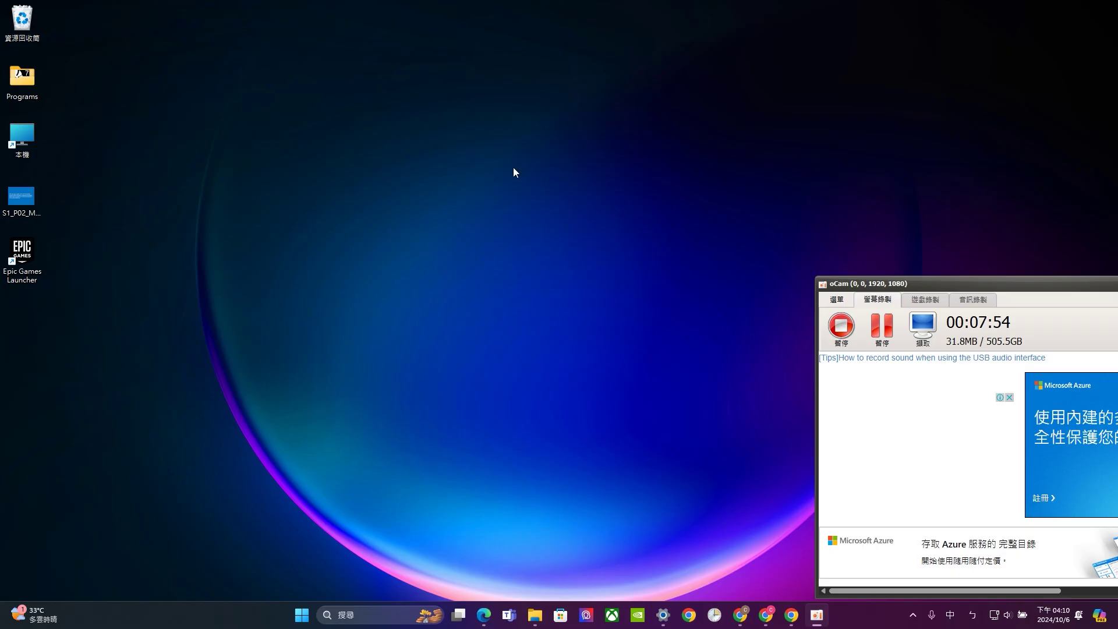
{"action": "double_click", "coordinate": [33, 272]}
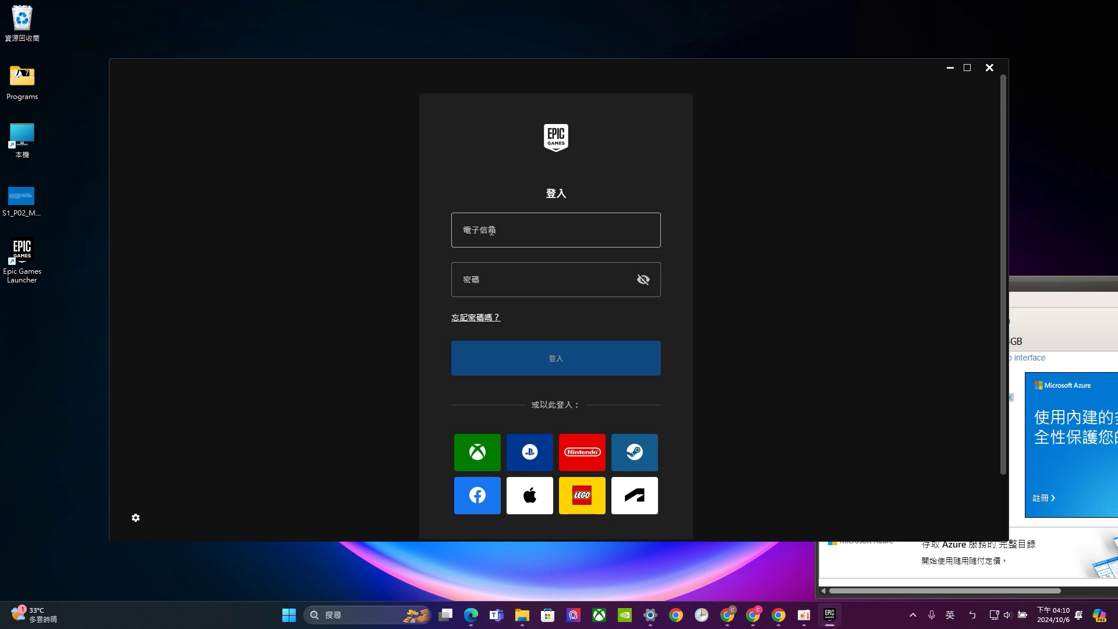
{"action": "scroll", "coordinate": [562, 338], "scroll_direction": "down", "scroll_amount": 2}
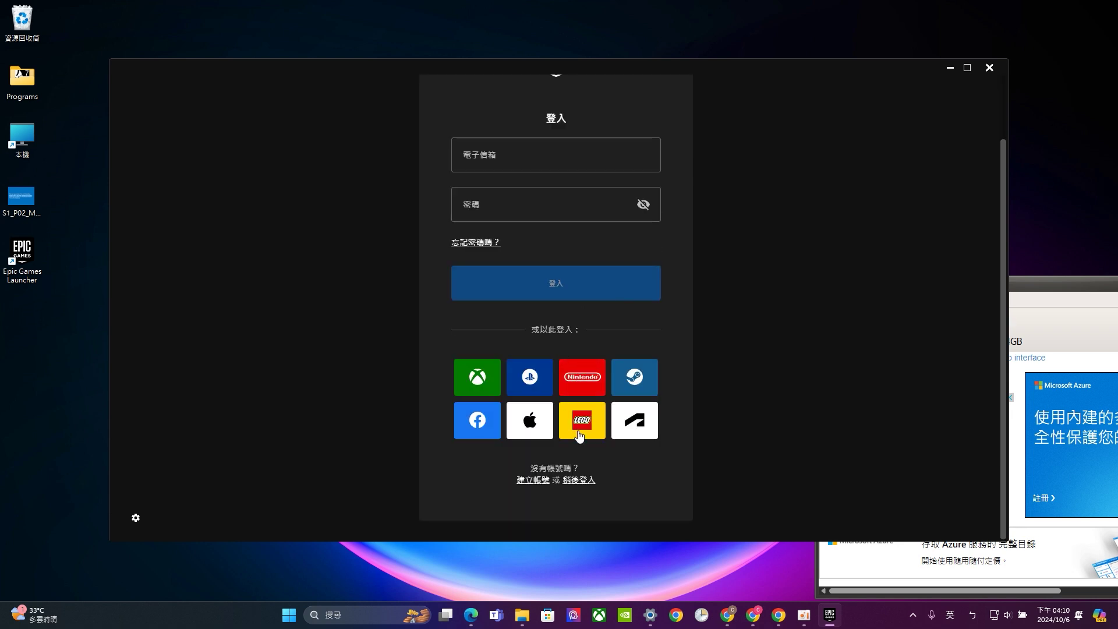
{"action": "left_click", "coordinate": [535, 481]}
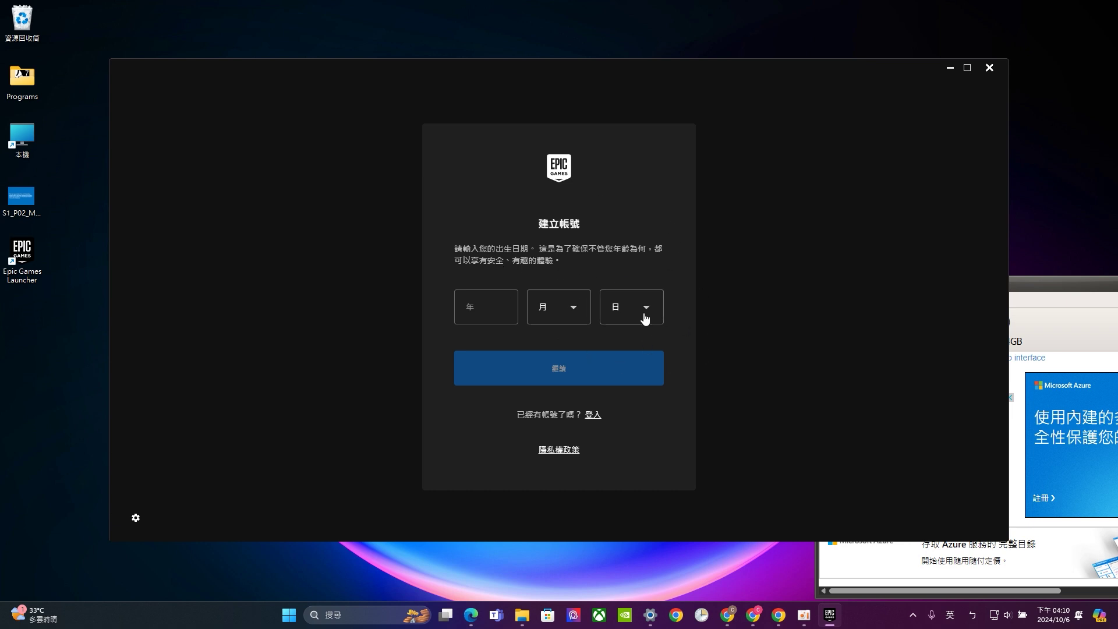
{"action": "left_click", "coordinate": [595, 415]}
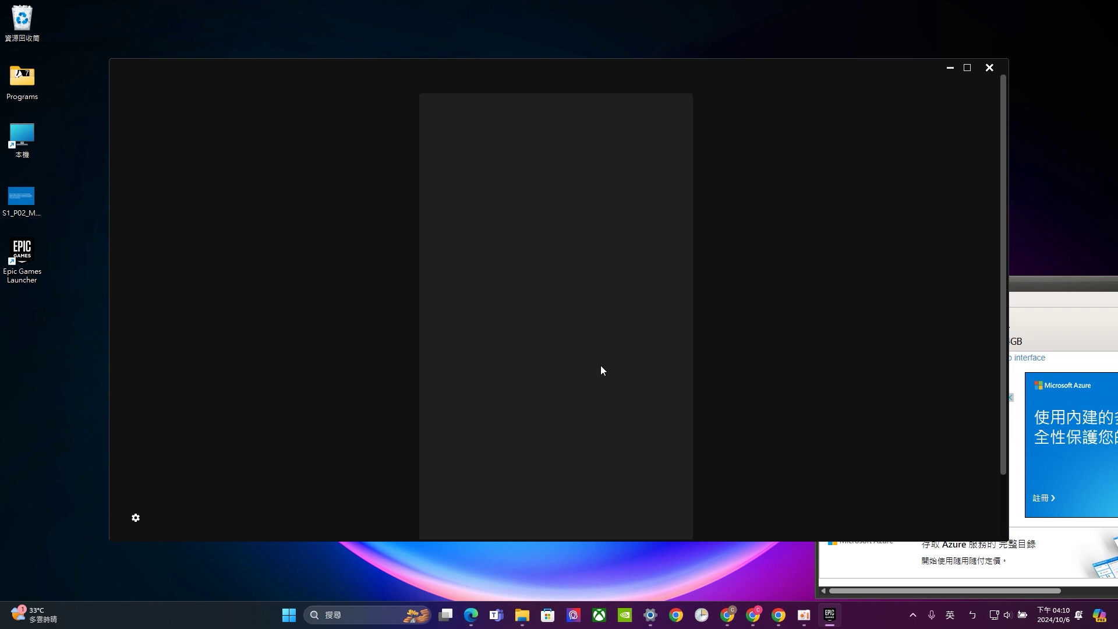
Sign in to the Epic account with the account e-mail and password
{"action": "left_click", "coordinate": [517, 236]}
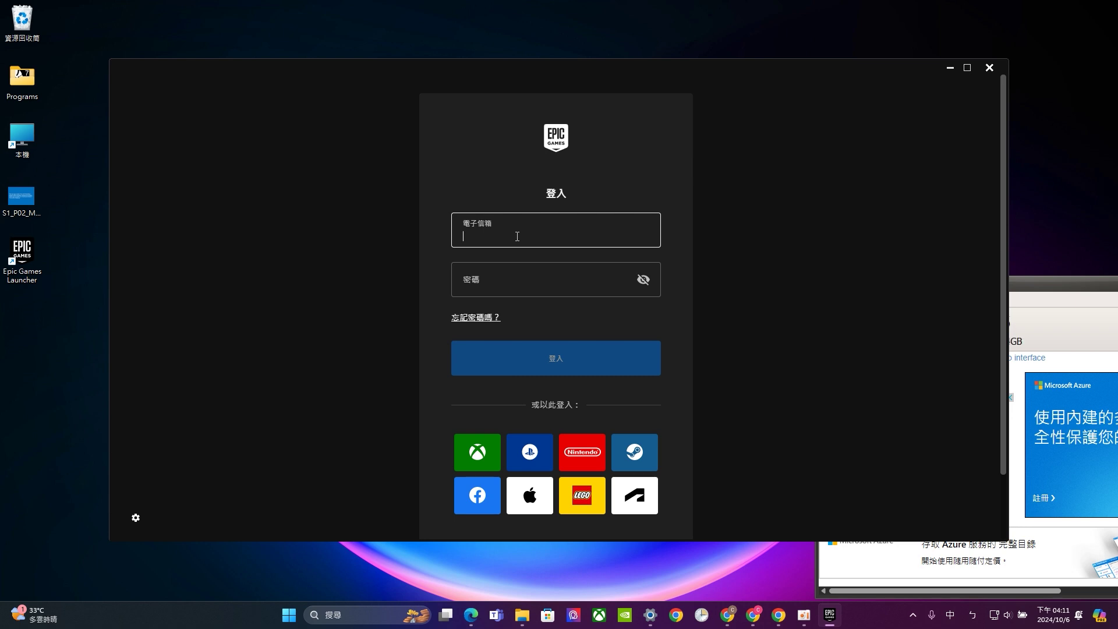
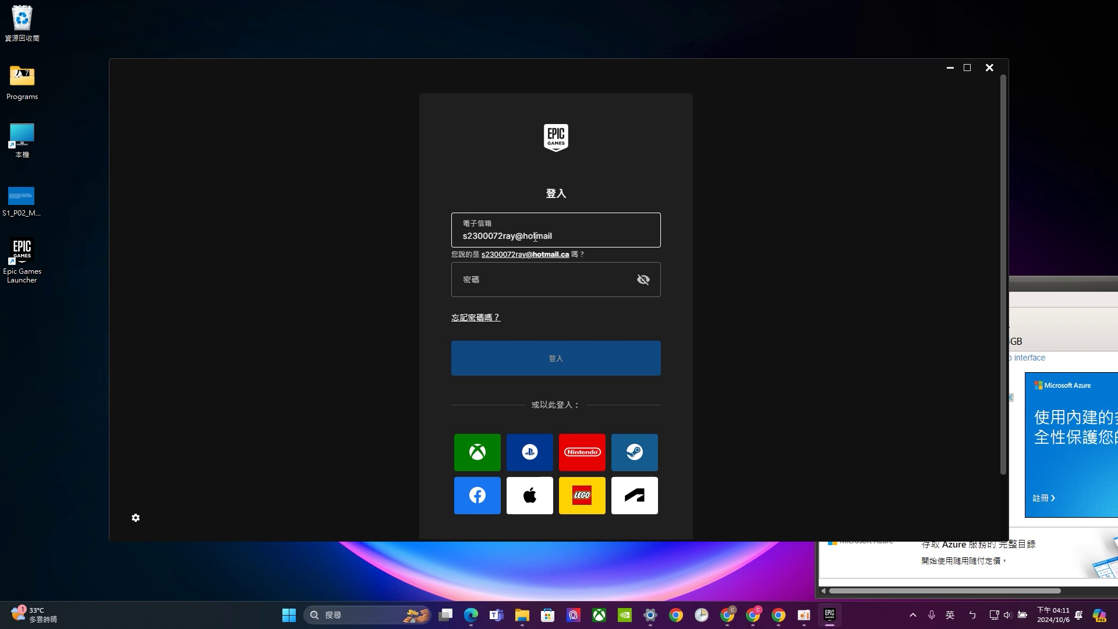
{"action": "left_click", "coordinate": [535, 281]}
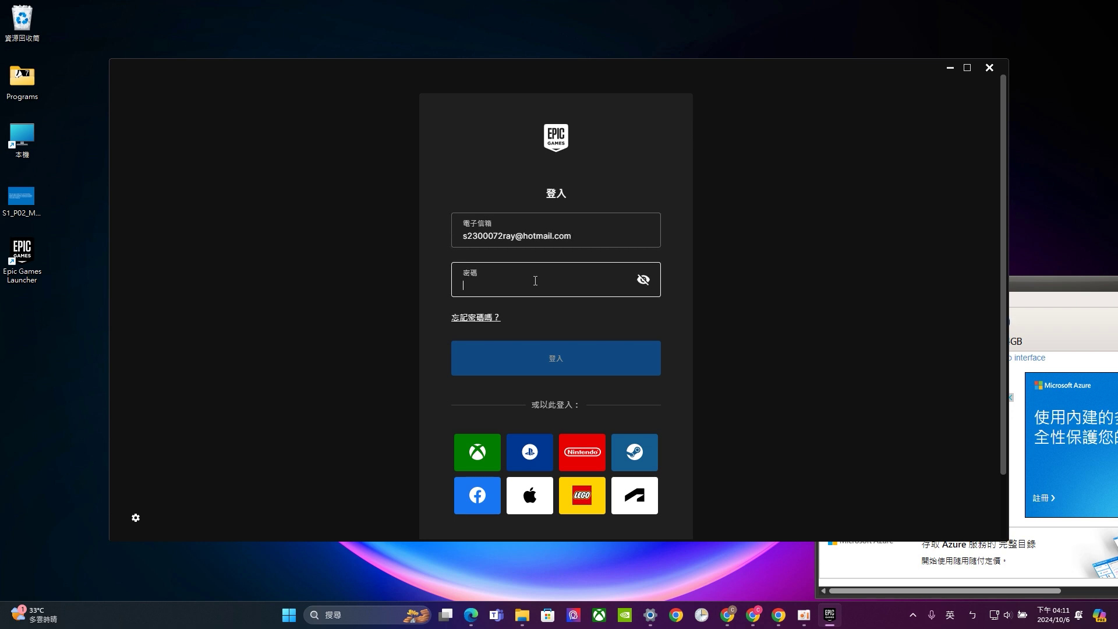
{"action": "type", "text": "••••••••••••"}
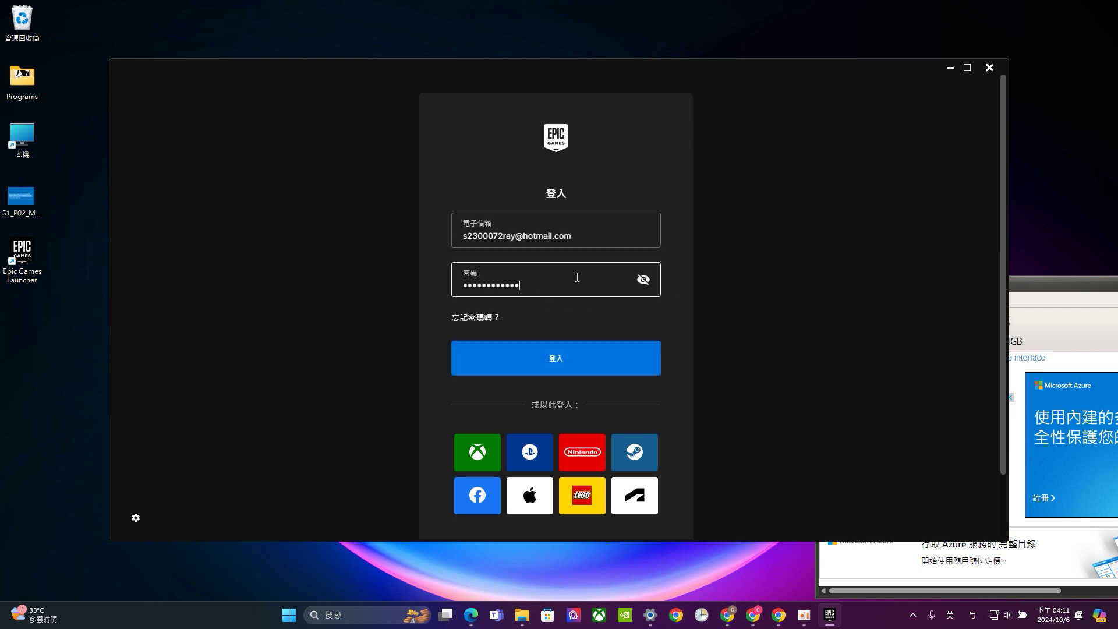
{"action": "left_click", "coordinate": [604, 358]}
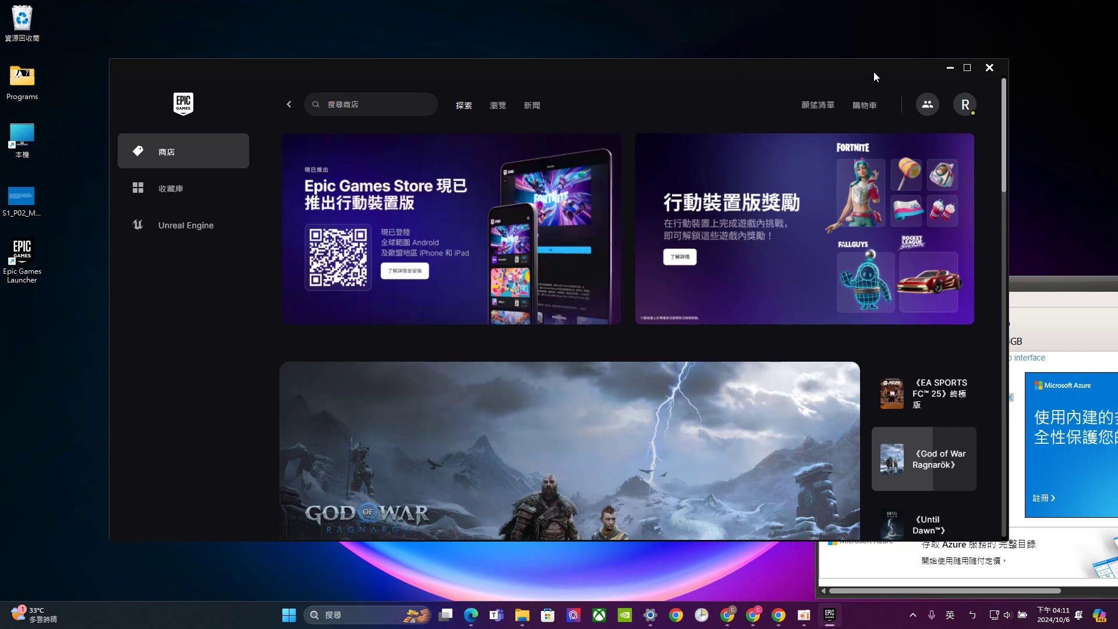
Maximize the launcher and go to the Unreal Engine Library page
{"action": "left_click", "coordinate": [966, 69]}
{"action": "left_click", "coordinate": [89, 185]}
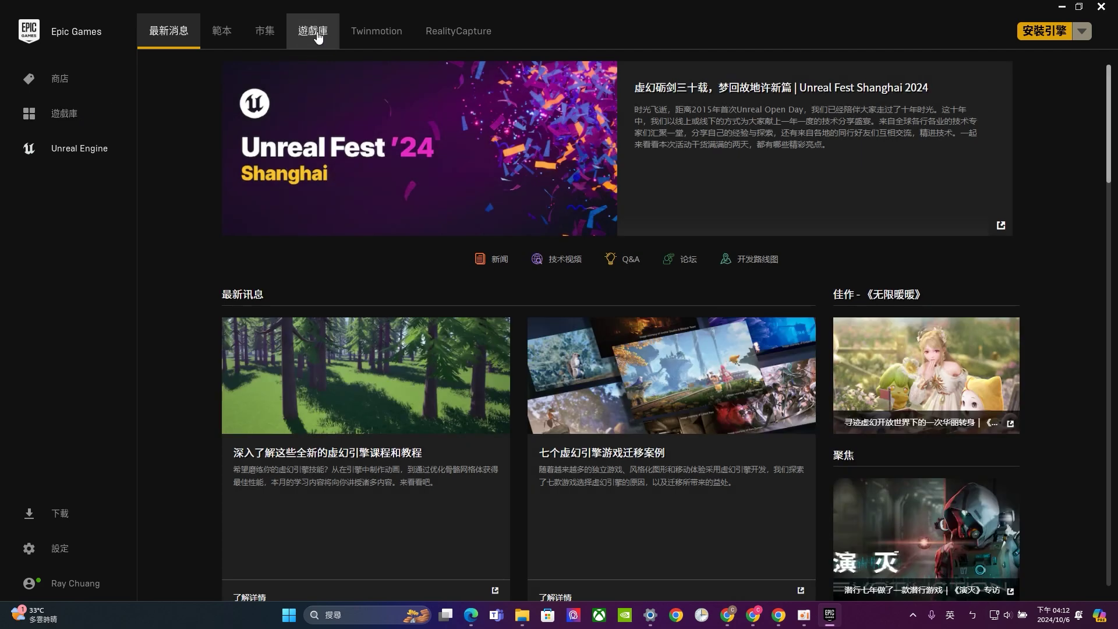
{"action": "left_click", "coordinate": [318, 38]}
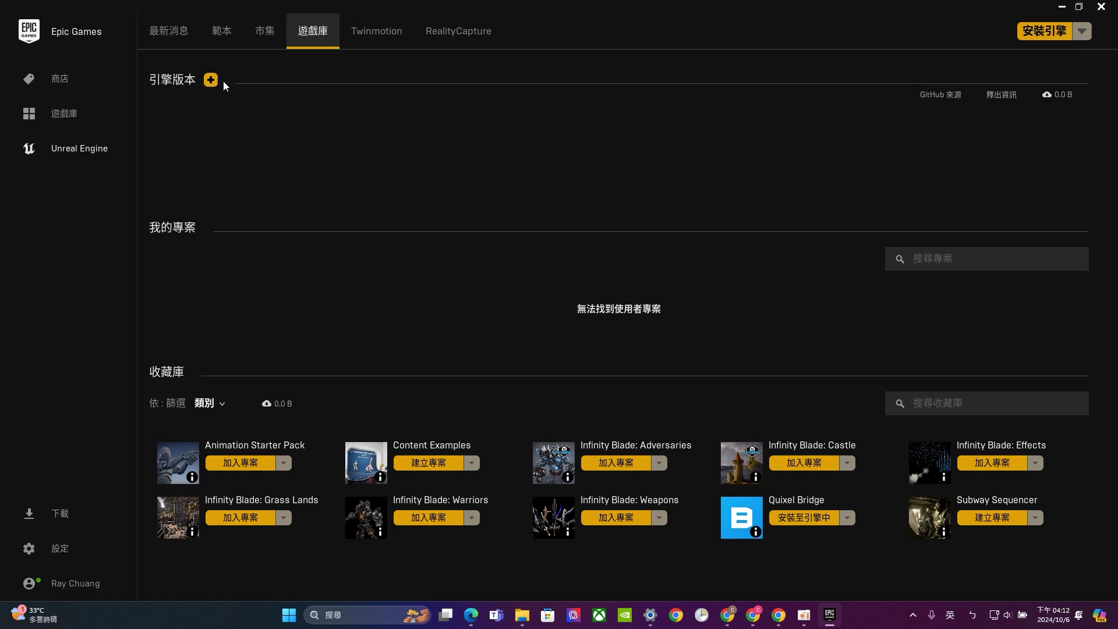
Add a new engine version slot set to Unreal Engine 5.4.4
{"action": "left_click", "coordinate": [211, 79]}
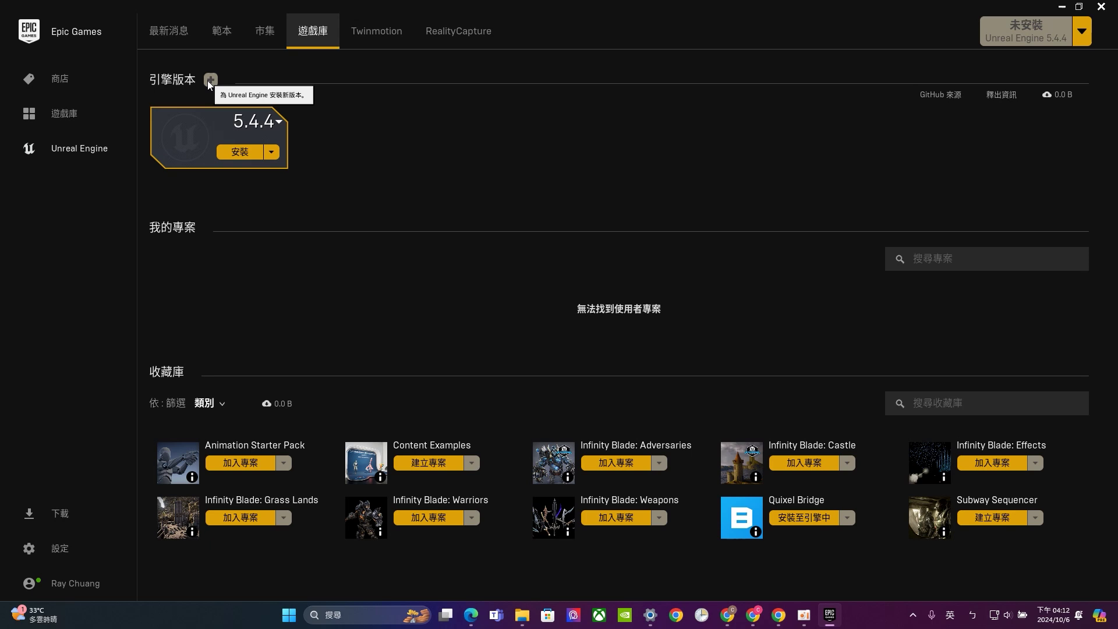
{"action": "left_click", "coordinate": [279, 123]}
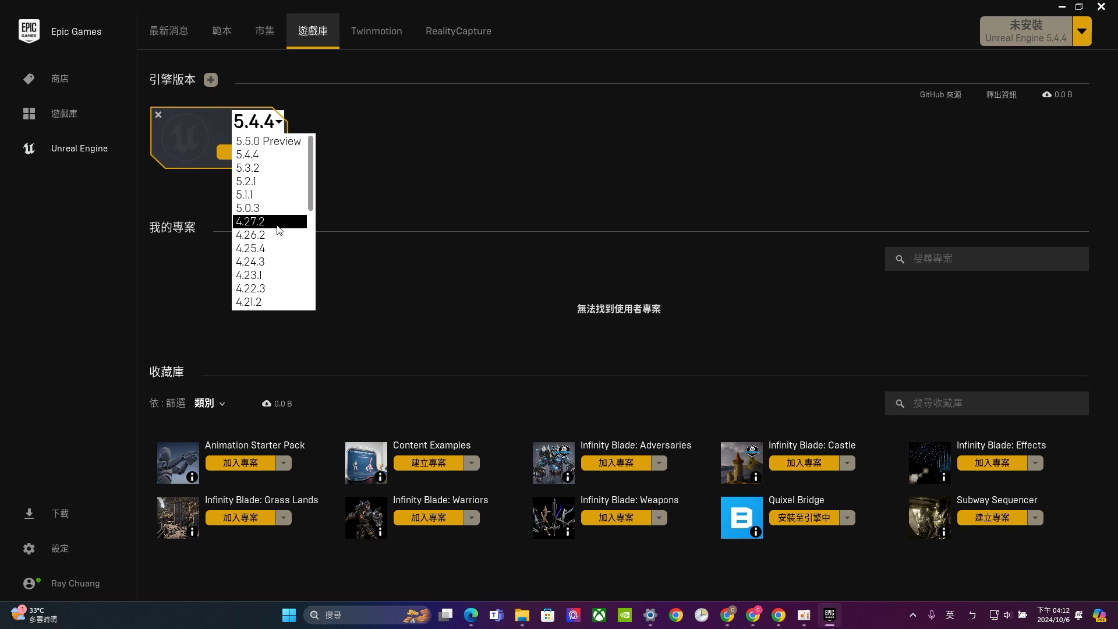
{"action": "left_click", "coordinate": [279, 155]}
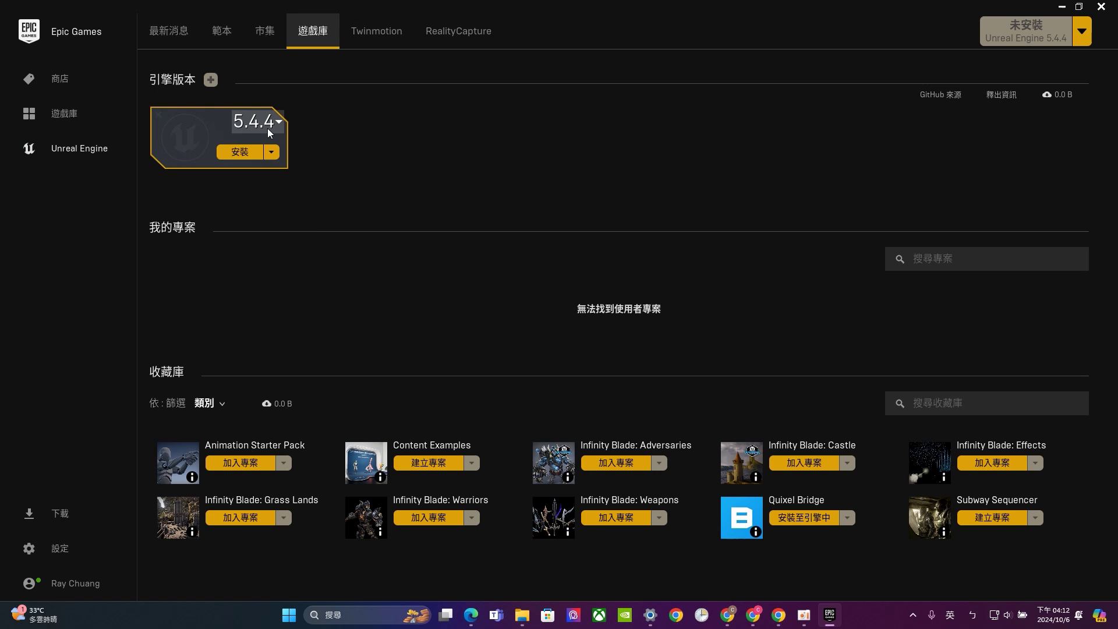
Start the 5.4.4 install and accept the Unreal Engine pricing and license terms
{"action": "left_click", "coordinate": [249, 155]}
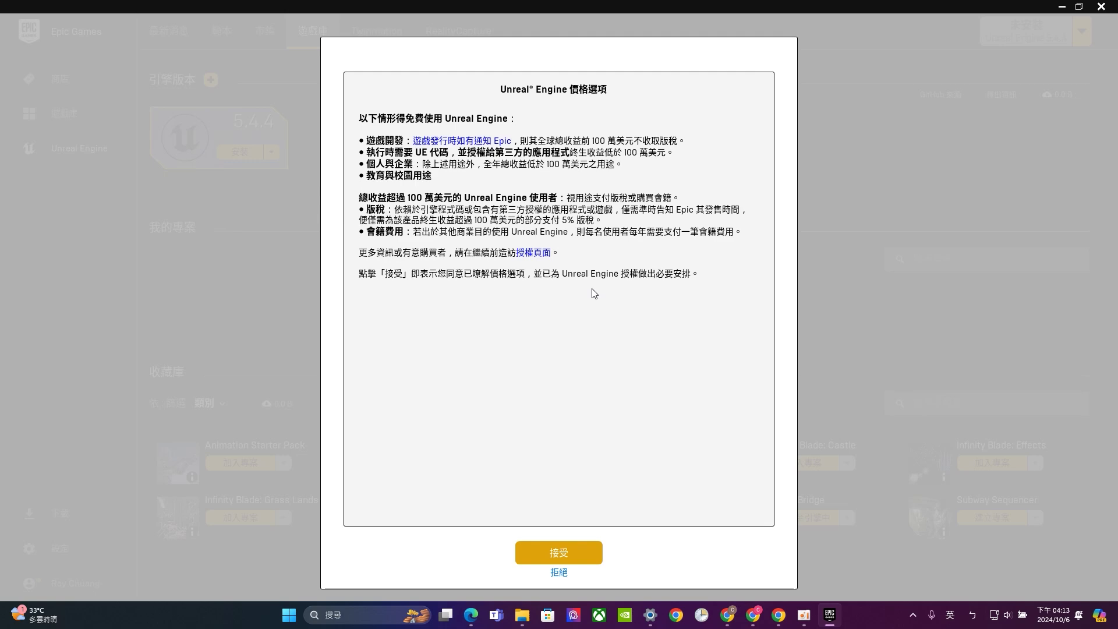
{"action": "left_click", "coordinate": [563, 556]}
{"action": "left_click", "coordinate": [478, 497]}
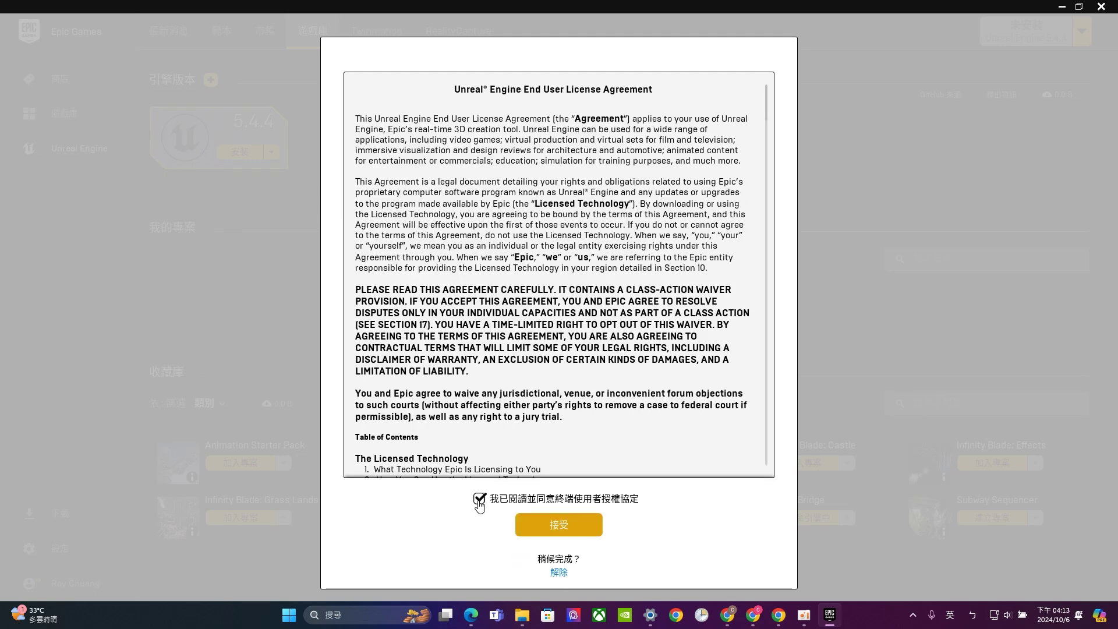
{"action": "left_click", "coordinate": [551, 524]}
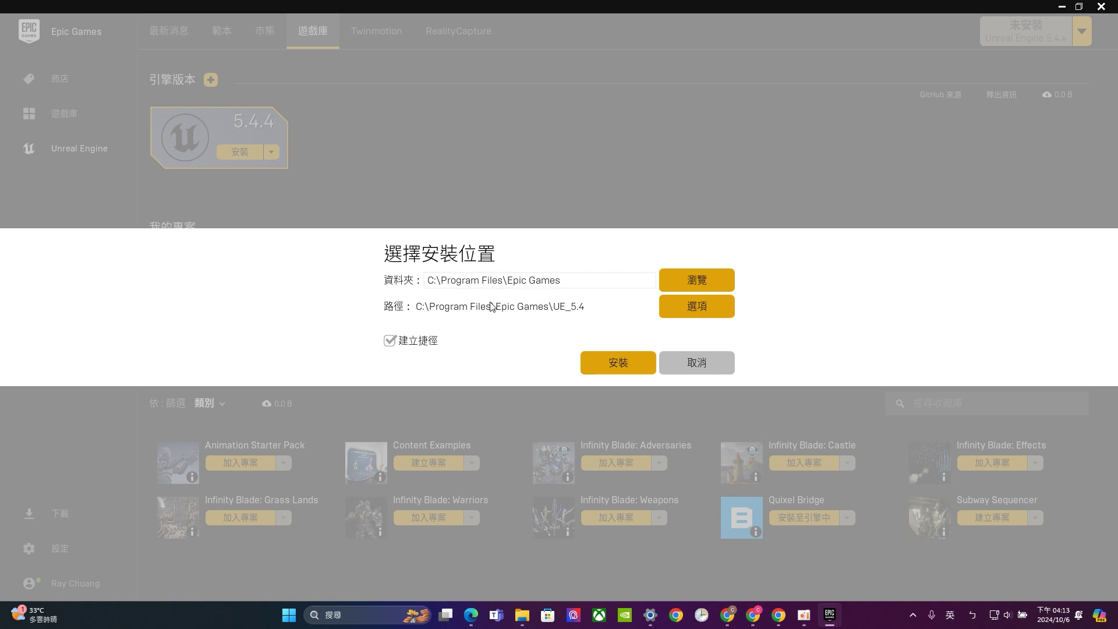
Keep the default C:\Program Files\Epic Games folder and begin installing Unreal Engine 5.4.4
{"action": "left_click_drag", "start_coordinate": [425, 282], "coordinate": [562, 283]}
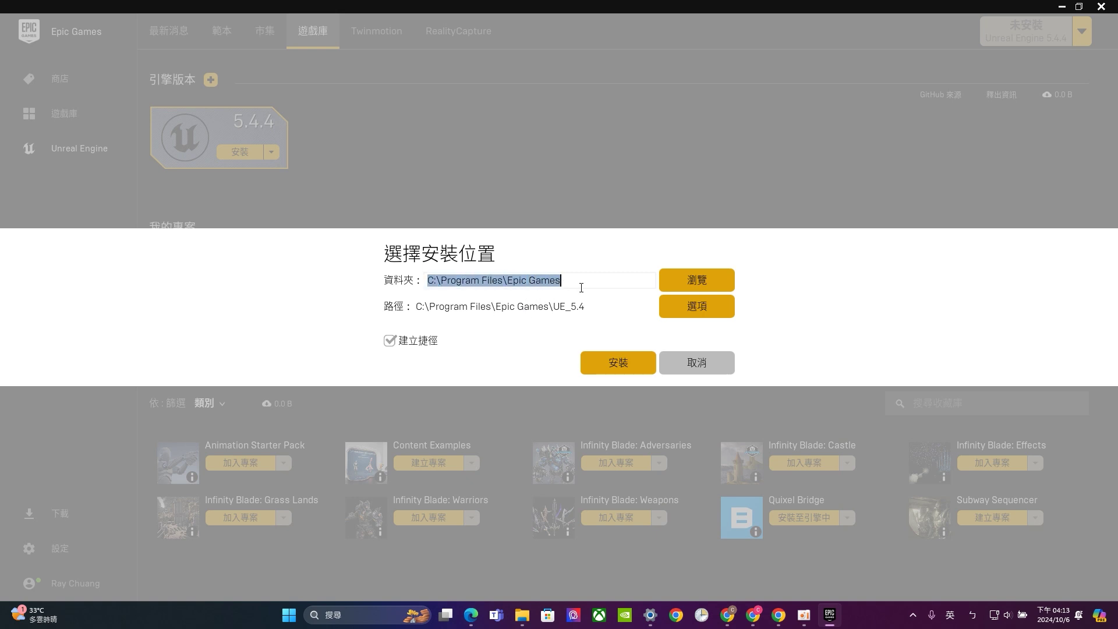
{"action": "left_click", "coordinate": [565, 312]}
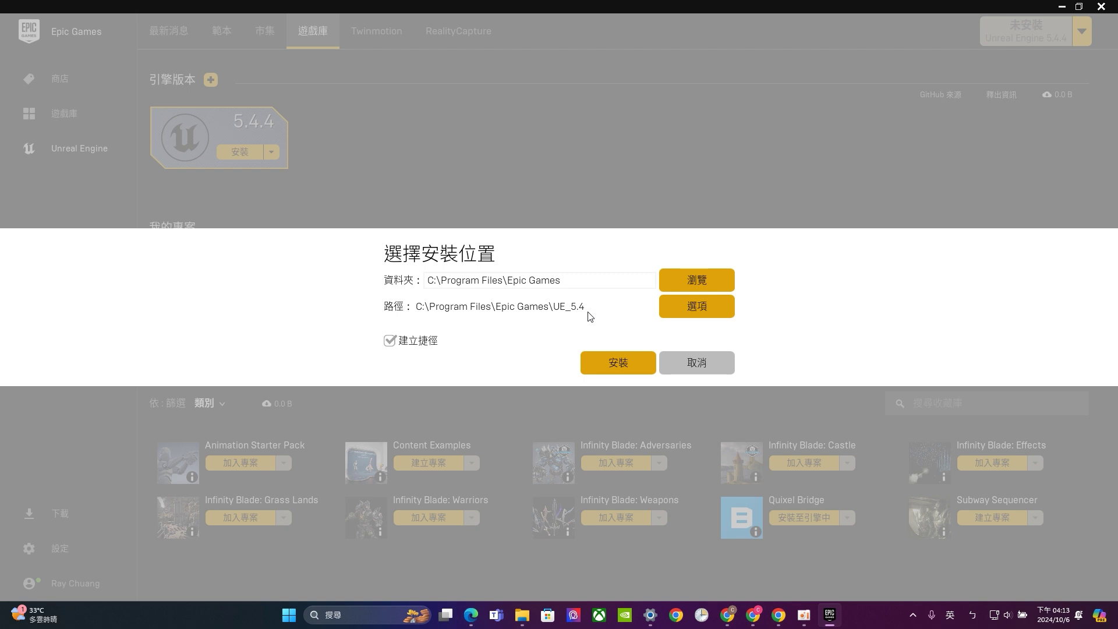
{"action": "left_click", "coordinate": [625, 367]}
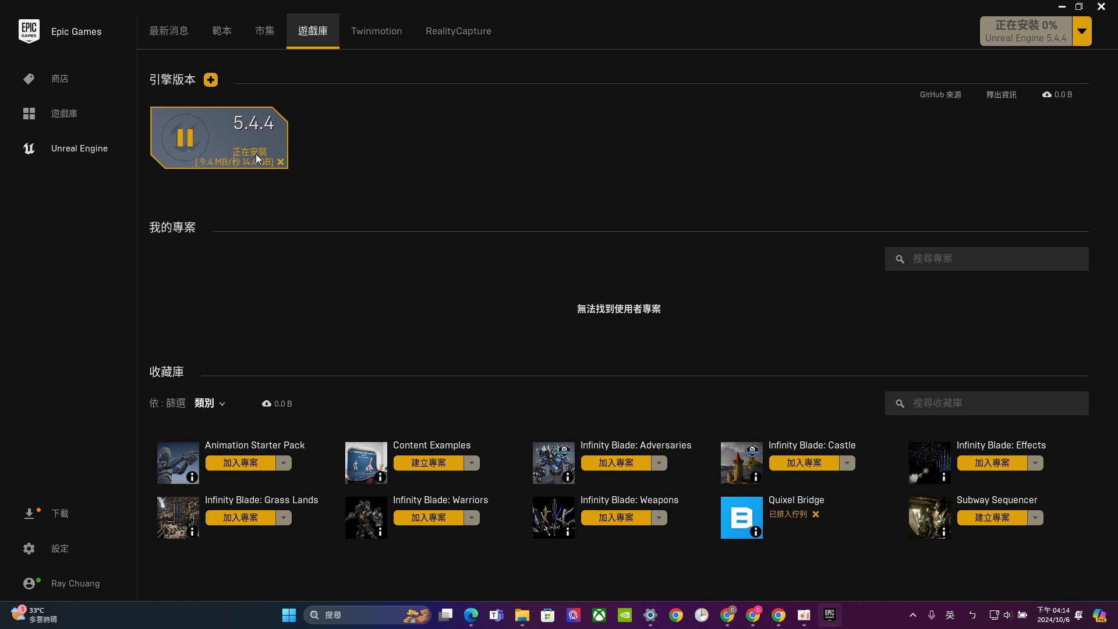
Wait until Unreal Engine 5.4.4 shows as installed and ready to launch
{"action": "mouse_move", "coordinate": [244, 167]}
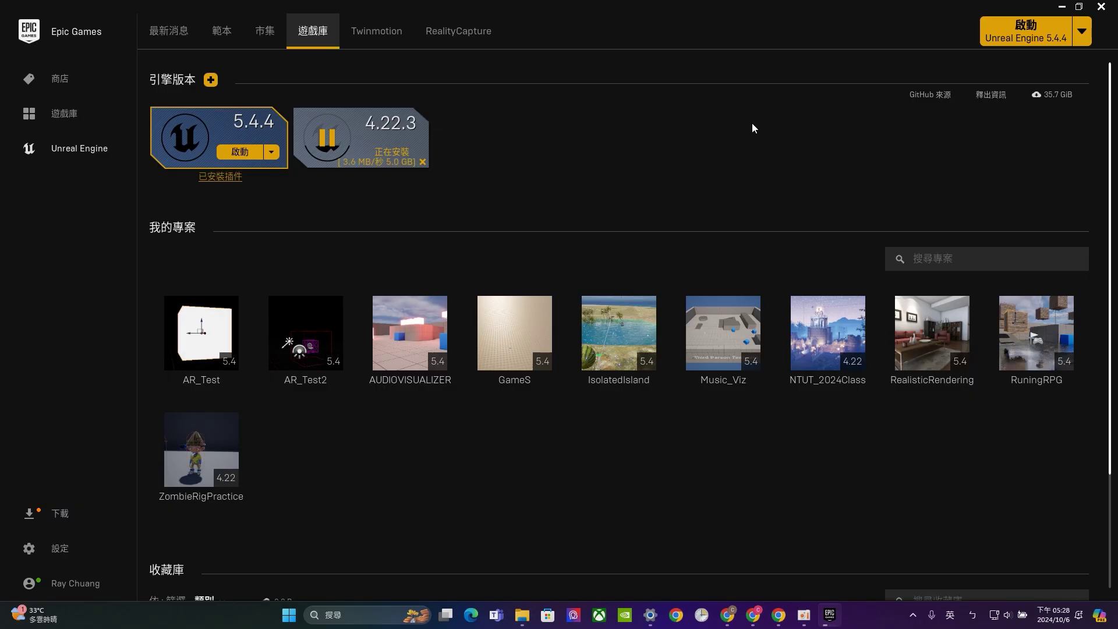
{"action": "mouse_move", "coordinate": [184, 134]}
Scroll down the Library (遊戲庫) past the ten projects to the vault's asset packs (收藏庫)
{"action": "scroll", "coordinate": [521, 202], "scroll_direction": "down", "scroll_amount": 1}
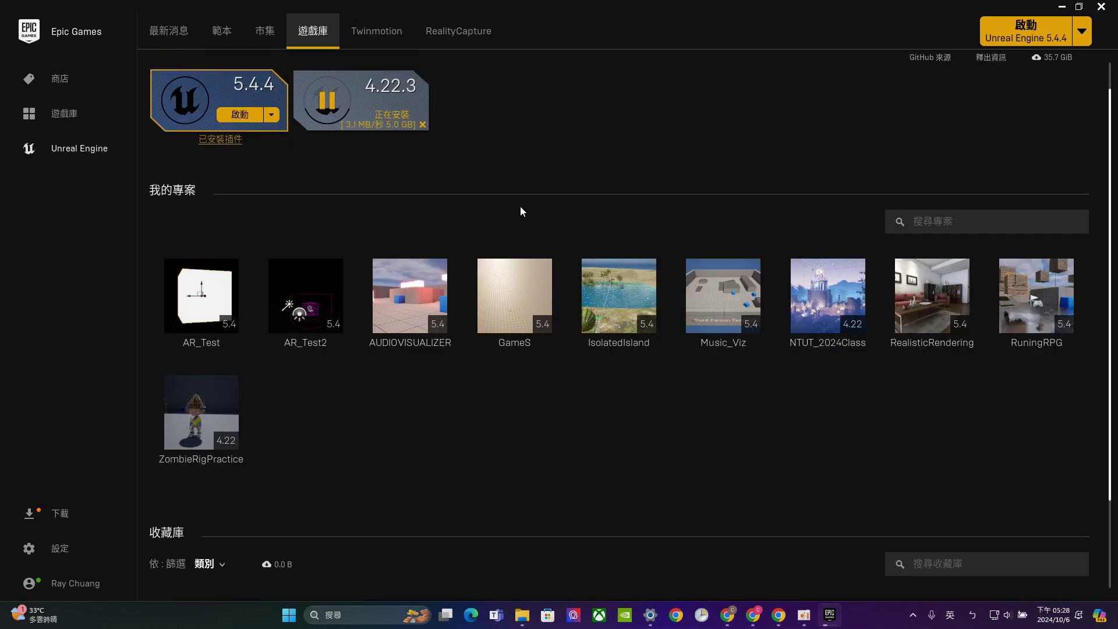
{"action": "scroll", "coordinate": [521, 210], "scroll_direction": "down", "scroll_amount": 2}
{"action": "scroll", "coordinate": [442, 221], "scroll_direction": "down", "scroll_amount": 2}
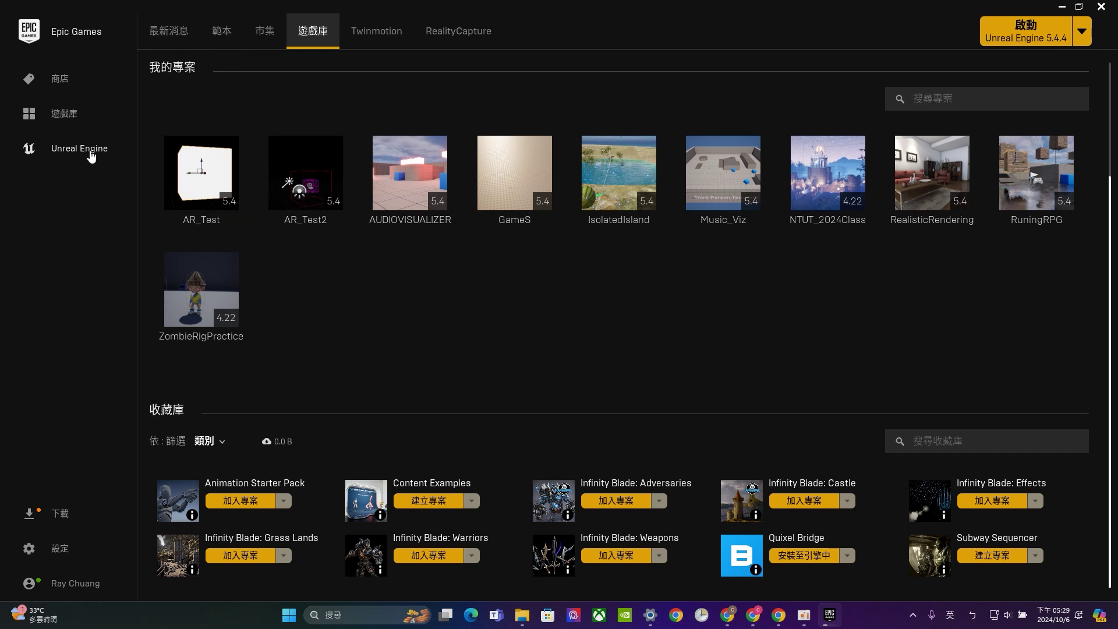
{"action": "left_click", "coordinate": [262, 36]}
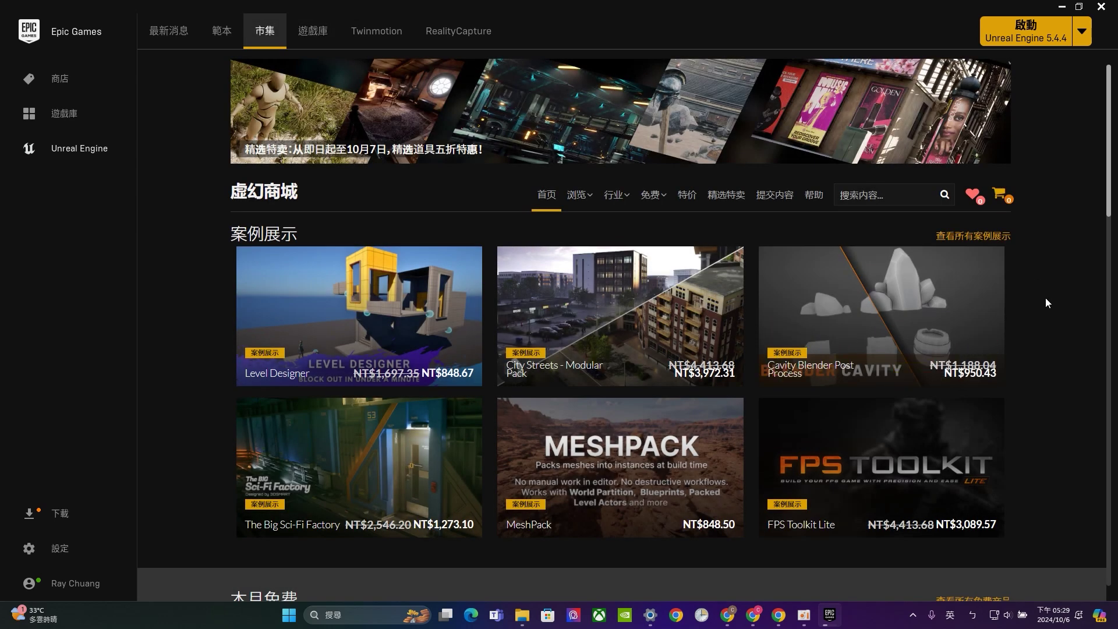
{"action": "left_click", "coordinate": [327, 36]}
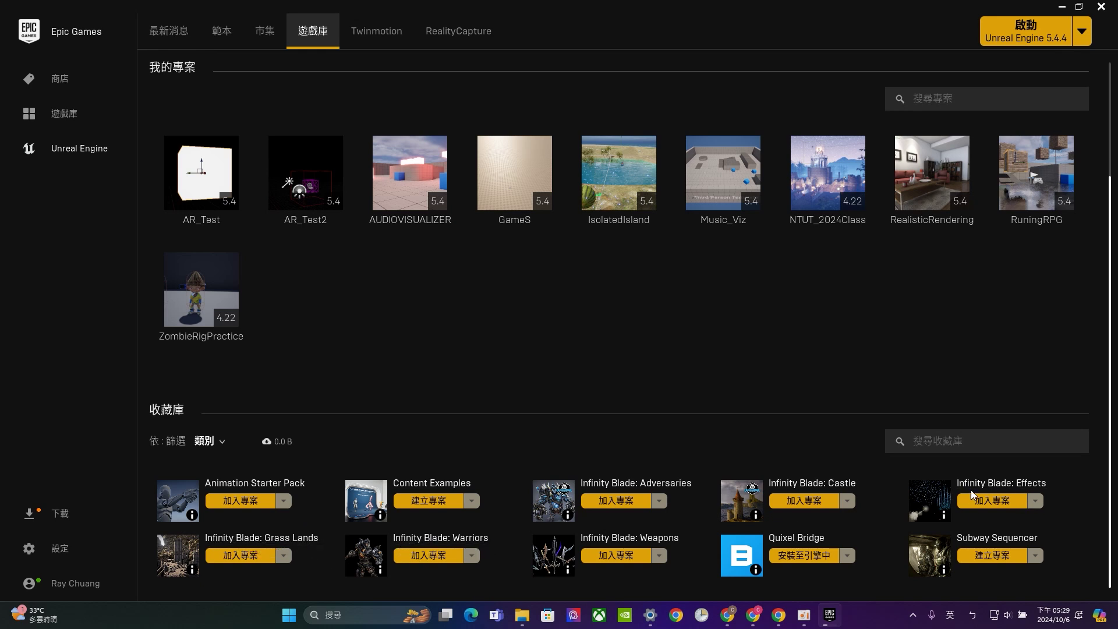
{"action": "left_click", "coordinate": [269, 35]}
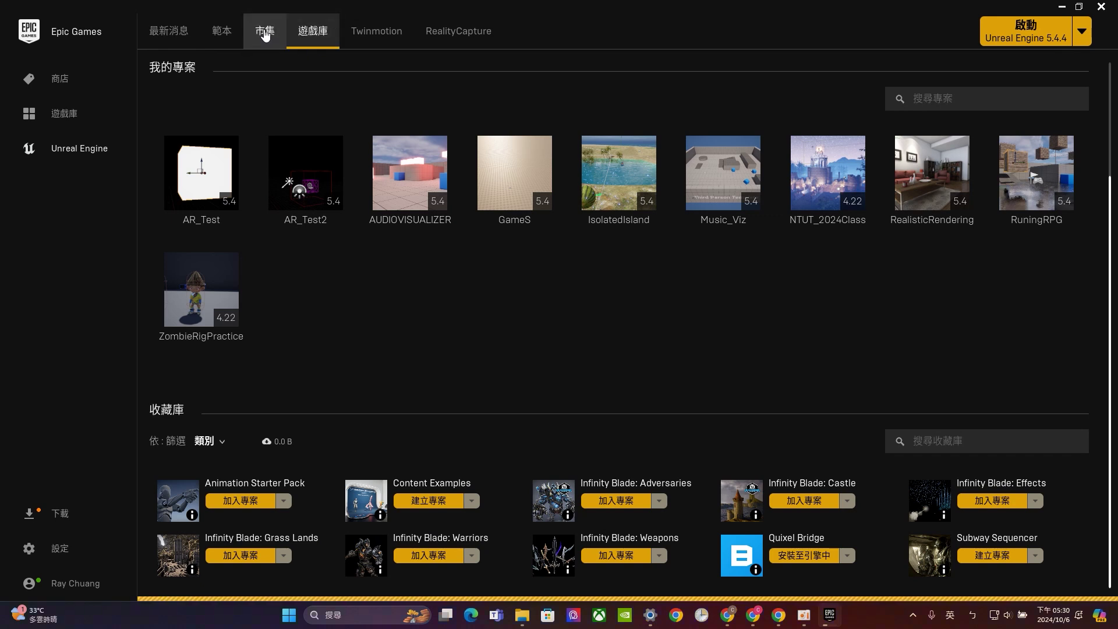
Search the marketplace (市集) for 'infinity Blade' and scroll down to the Fire Lands (火焰之地) card
{"action": "left_click", "coordinate": [265, 36]}
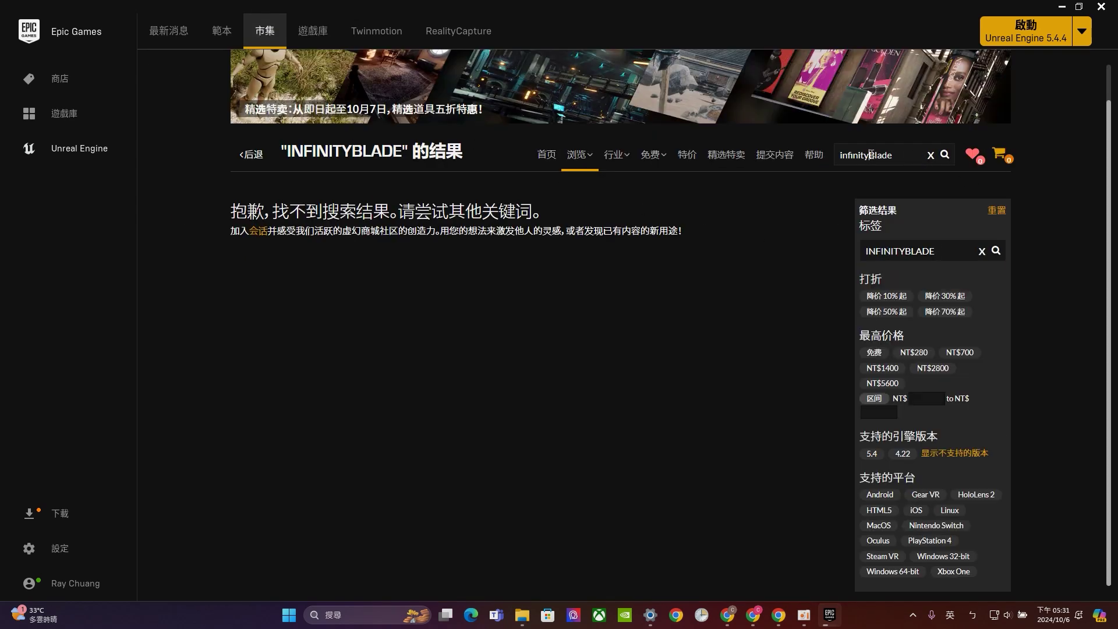
{"action": "left_click", "coordinate": [942, 155]}
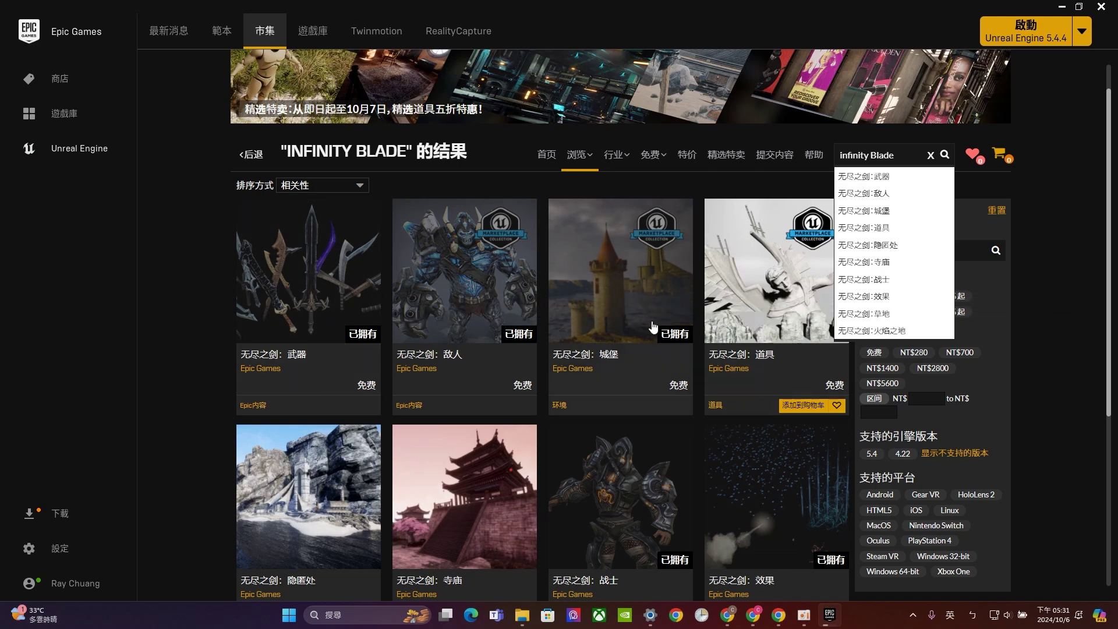
{"action": "scroll", "coordinate": [652, 329], "scroll_direction": "down", "scroll_amount": 1}
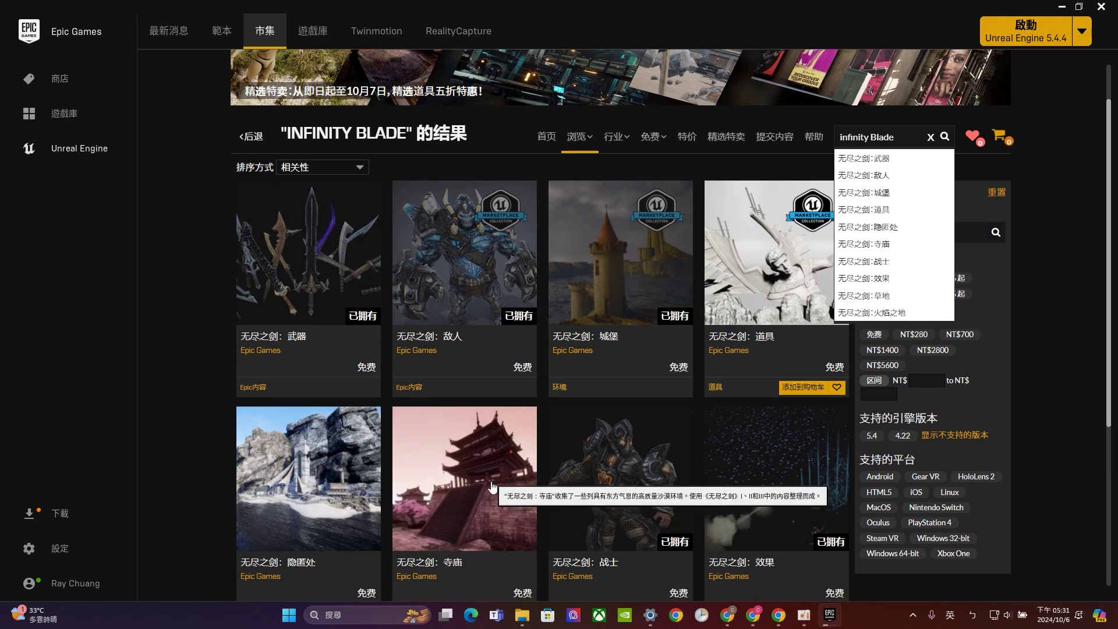
{"action": "scroll", "coordinate": [477, 466], "scroll_direction": "down", "scroll_amount": 2}
{"action": "scroll", "coordinate": [297, 371], "scroll_direction": "down", "scroll_amount": 2}
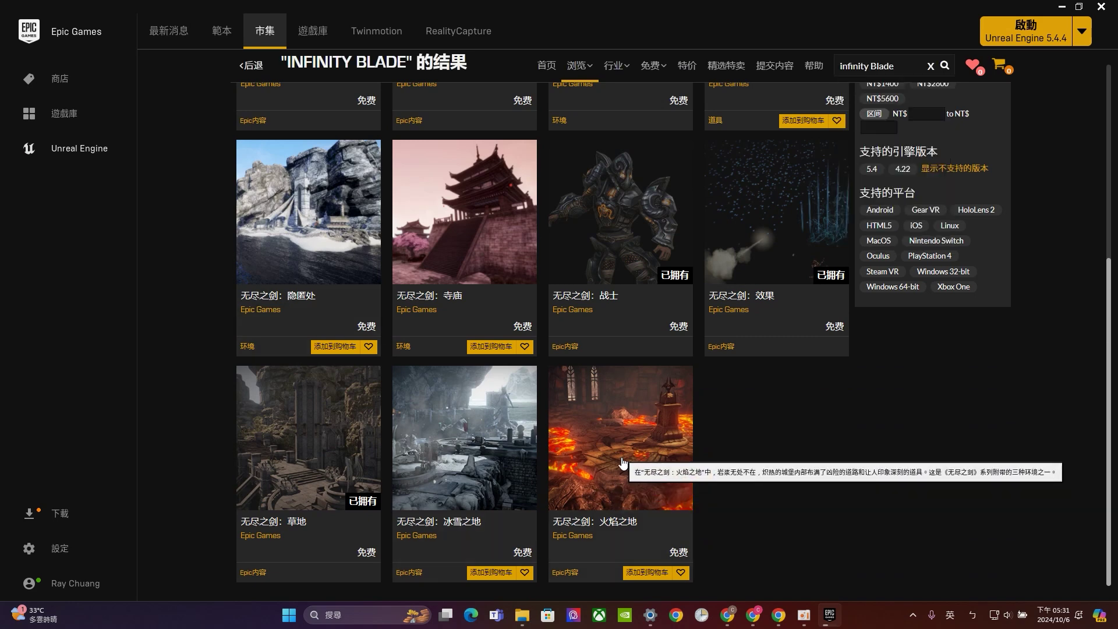
Add the free Infinity Blade: Fire Lands asset to the cart, check out with 去支付, and verify the cart is empty
{"action": "left_click", "coordinate": [594, 494]}
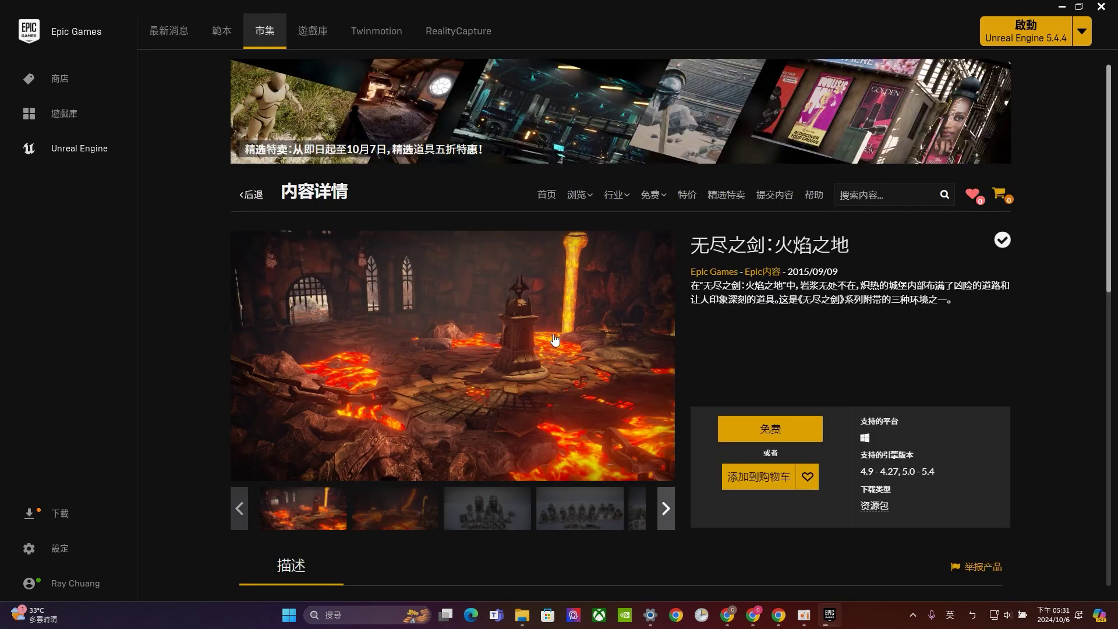
{"action": "left_click", "coordinate": [770, 481]}
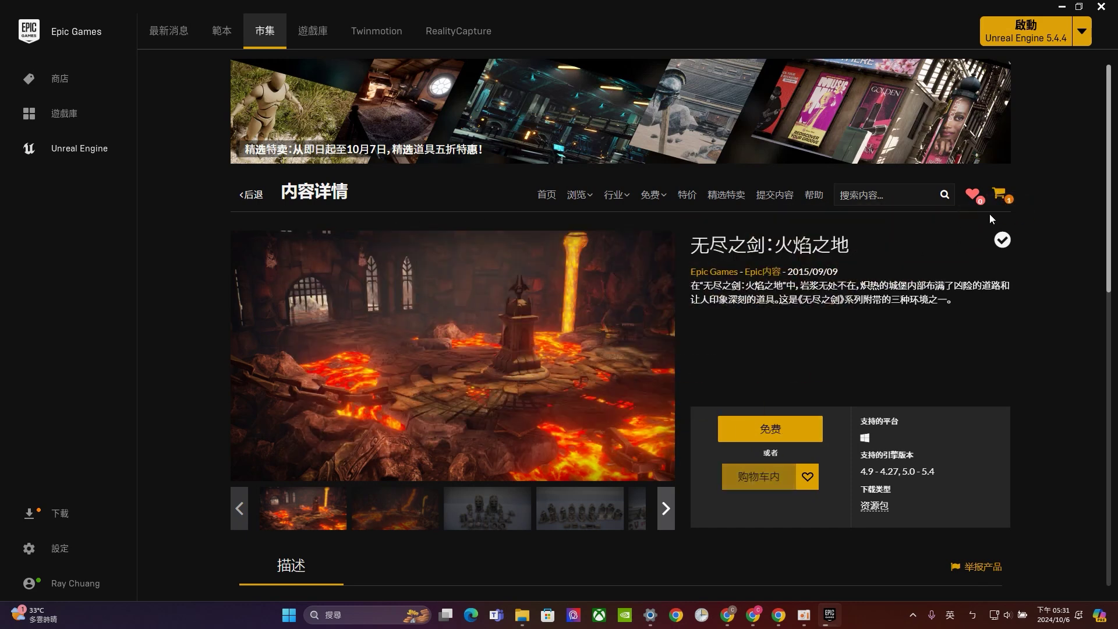
{"action": "left_click", "coordinate": [1006, 197]}
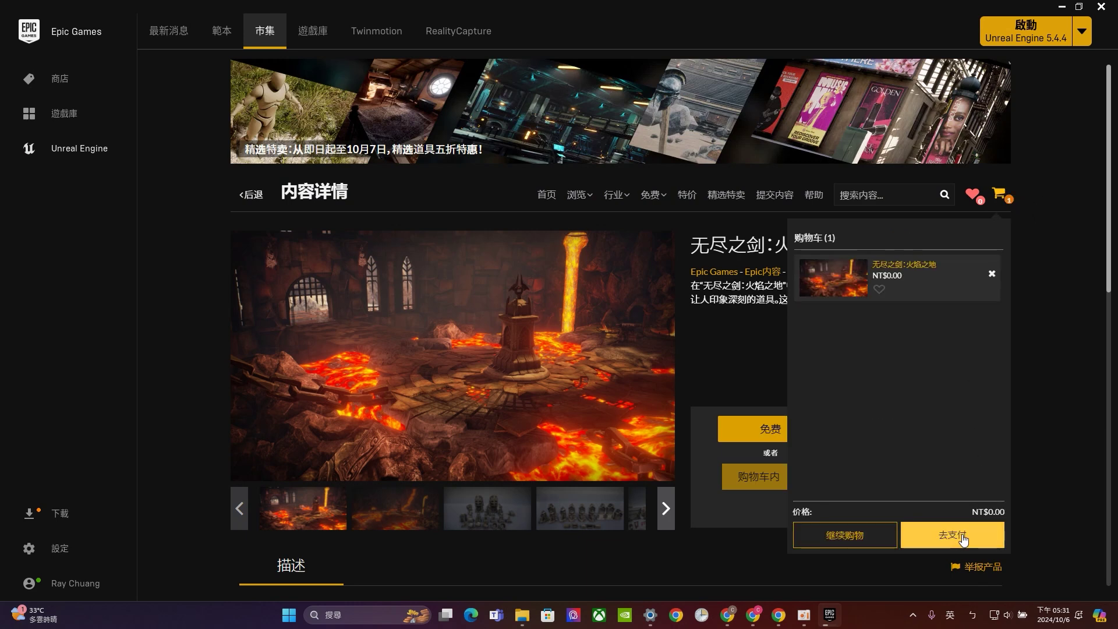
{"action": "left_click", "coordinate": [966, 535]}
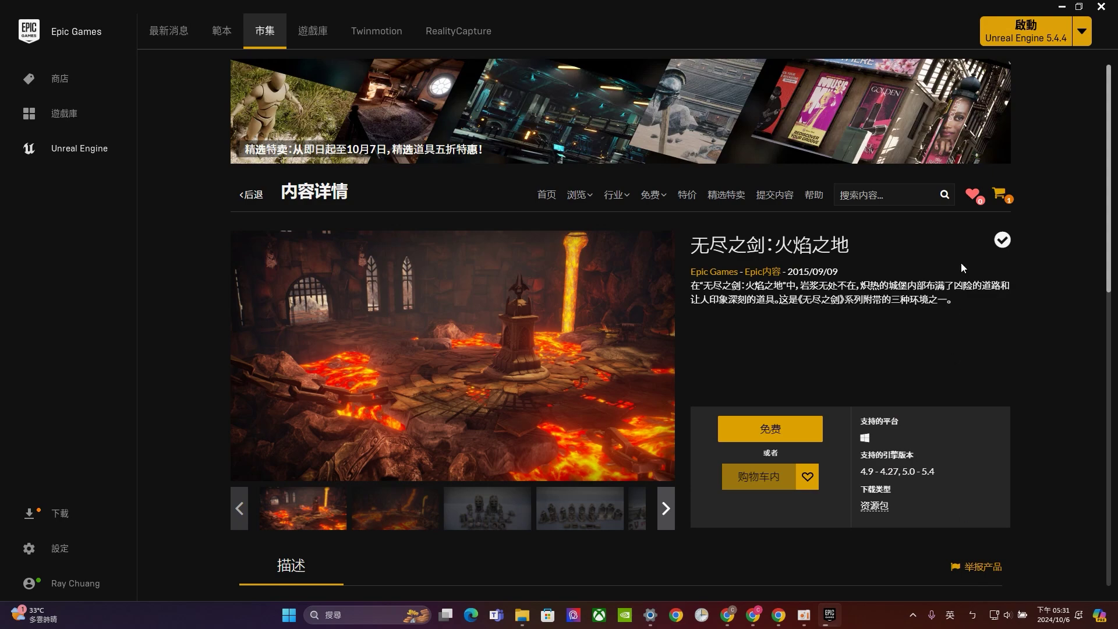
{"action": "left_click", "coordinate": [999, 195]}
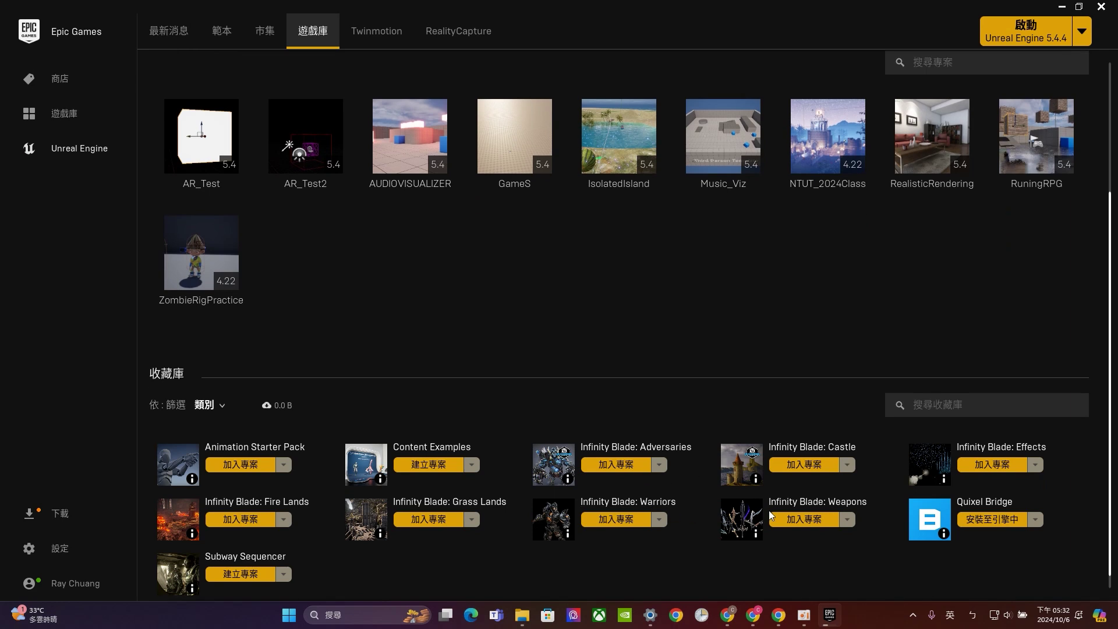
From Fire Lands in the vault, choose 加入專案, then dismiss the project chooser with 不要新增
{"action": "left_click", "coordinate": [263, 519]}
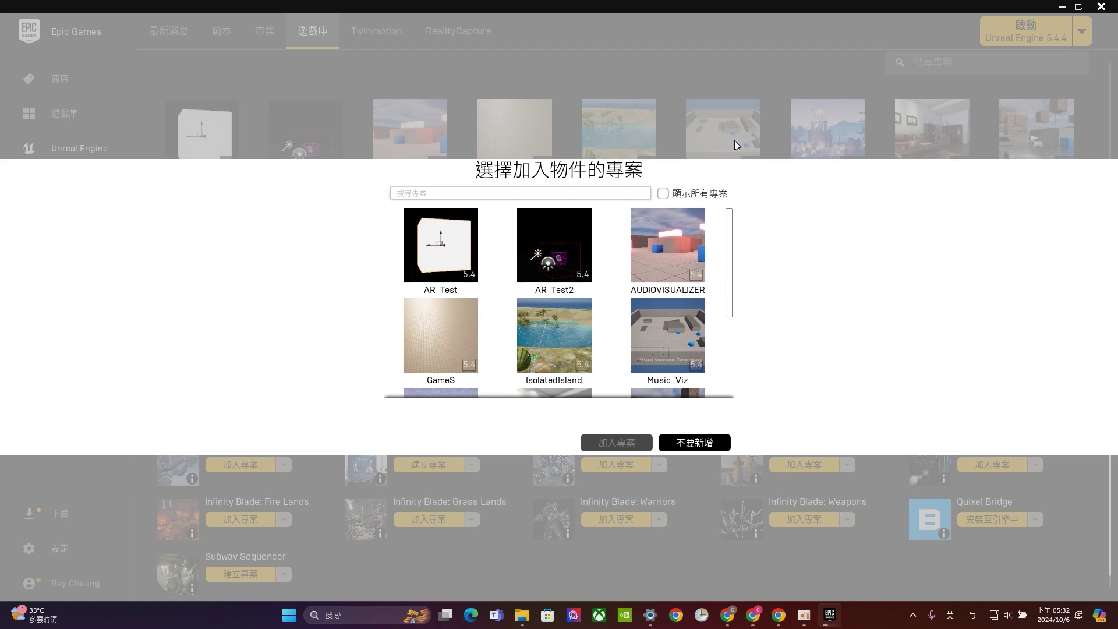
{"action": "left_click", "coordinate": [715, 438]}
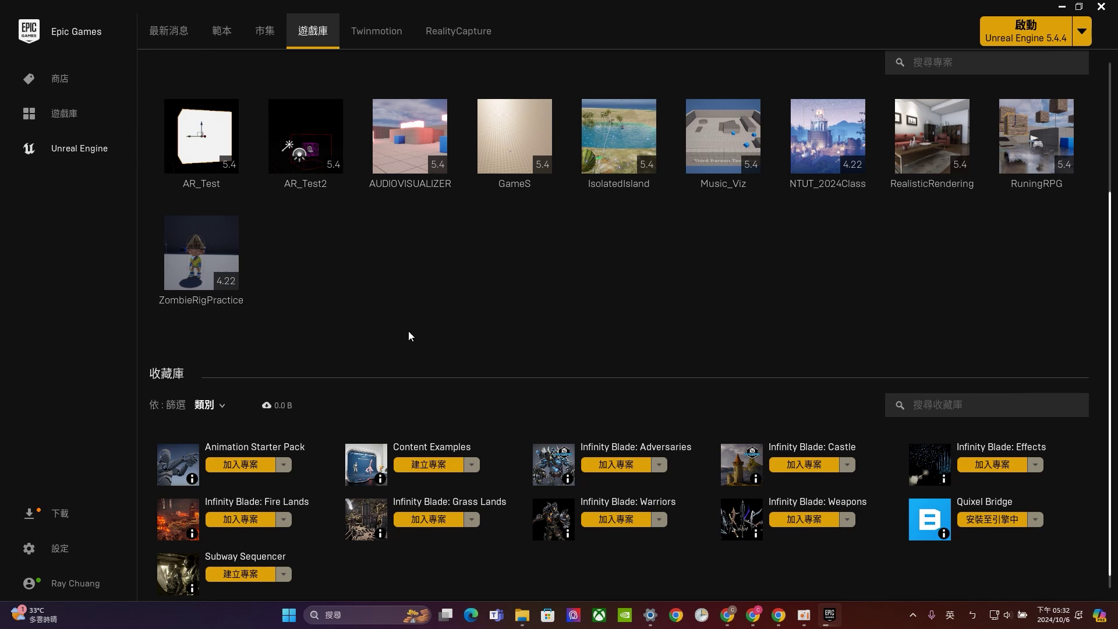
{"action": "scroll", "coordinate": [502, 342], "scroll_direction": "up", "scroll_amount": 3}
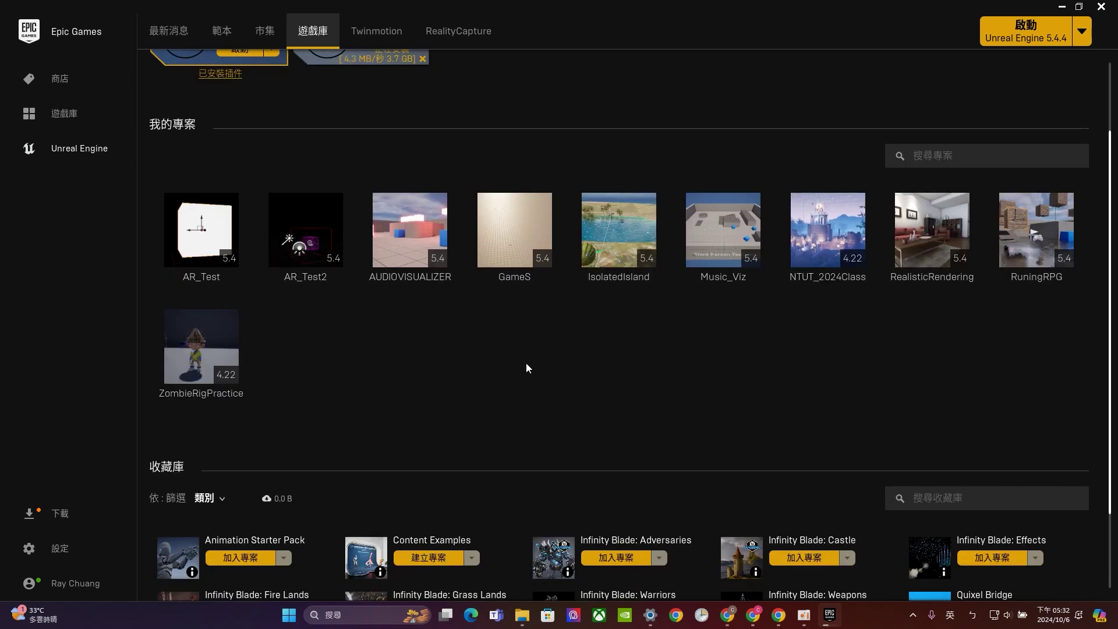
{"action": "scroll", "coordinate": [528, 366], "scroll_direction": "down", "scroll_amount": 2}
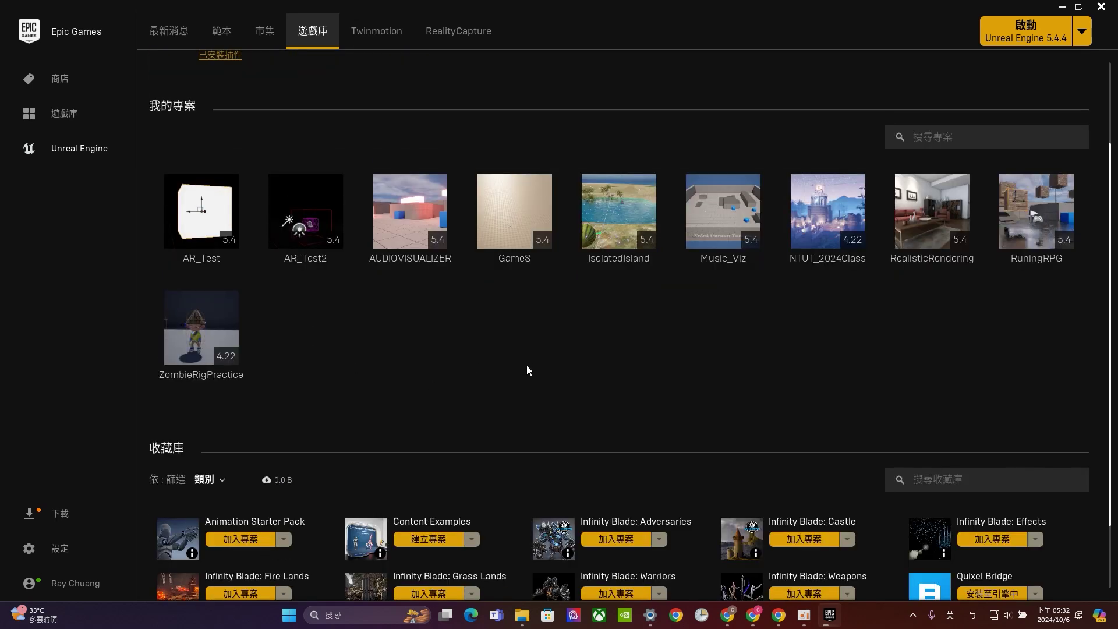
{"action": "scroll", "coordinate": [564, 454], "scroll_direction": "down", "scroll_amount": 1}
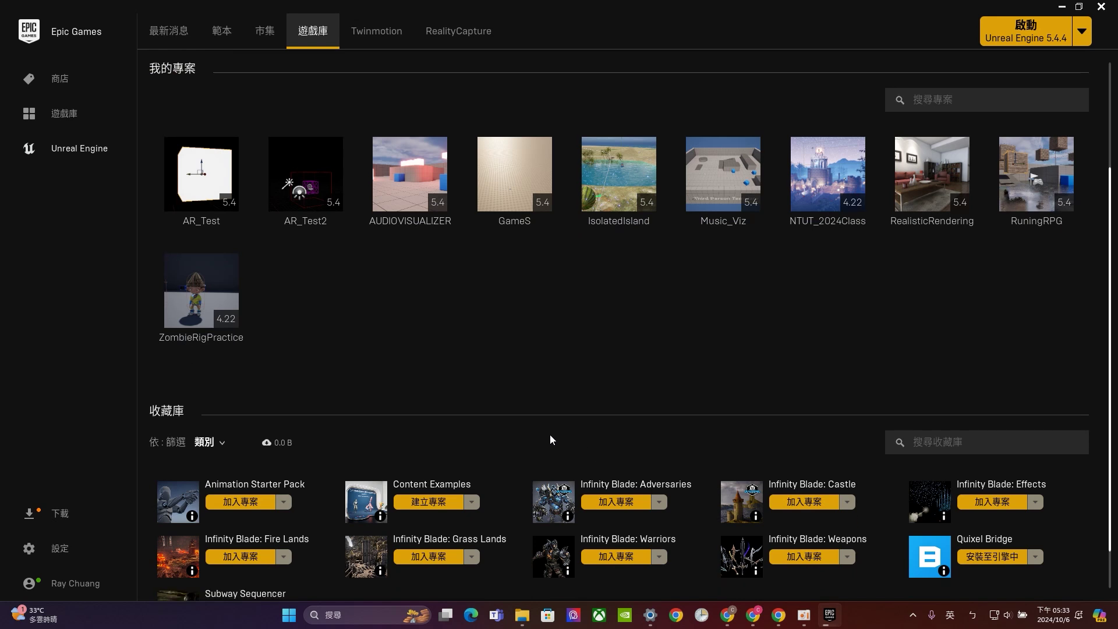